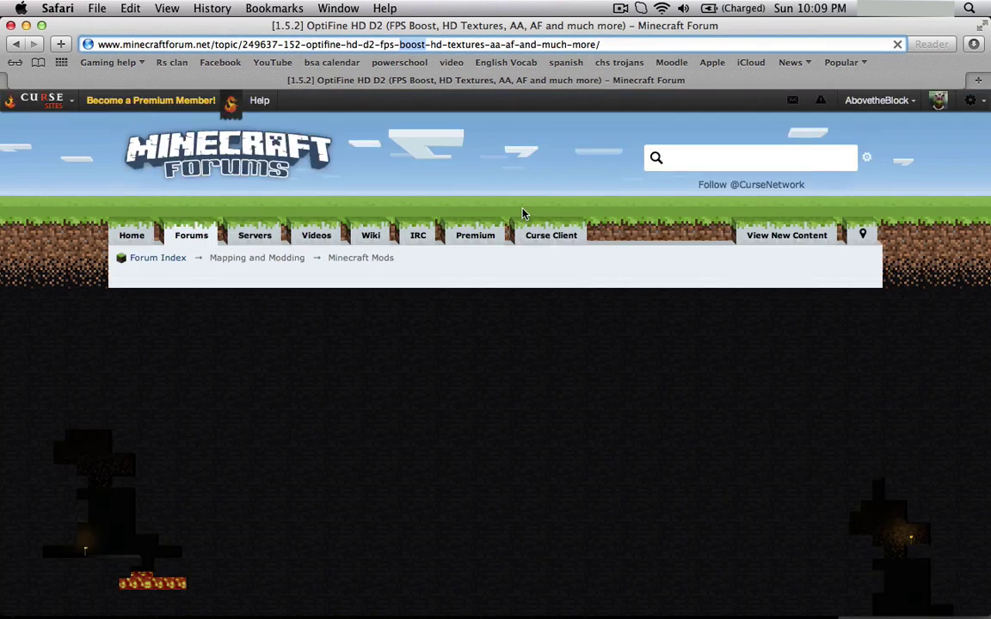
- Find the OptiFine HD D2 Ultra section for Minecraft 1.5.2 in the forum topic
scroll(652, 275, down, 3)
scroll(506, 310, down, 10)
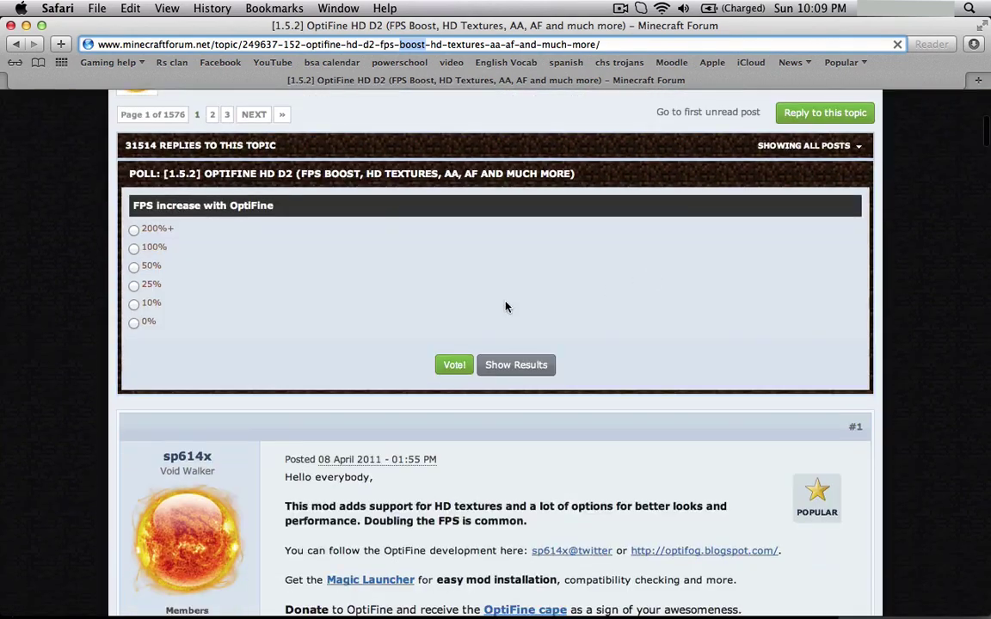
scroll(439, 314, down, 6)
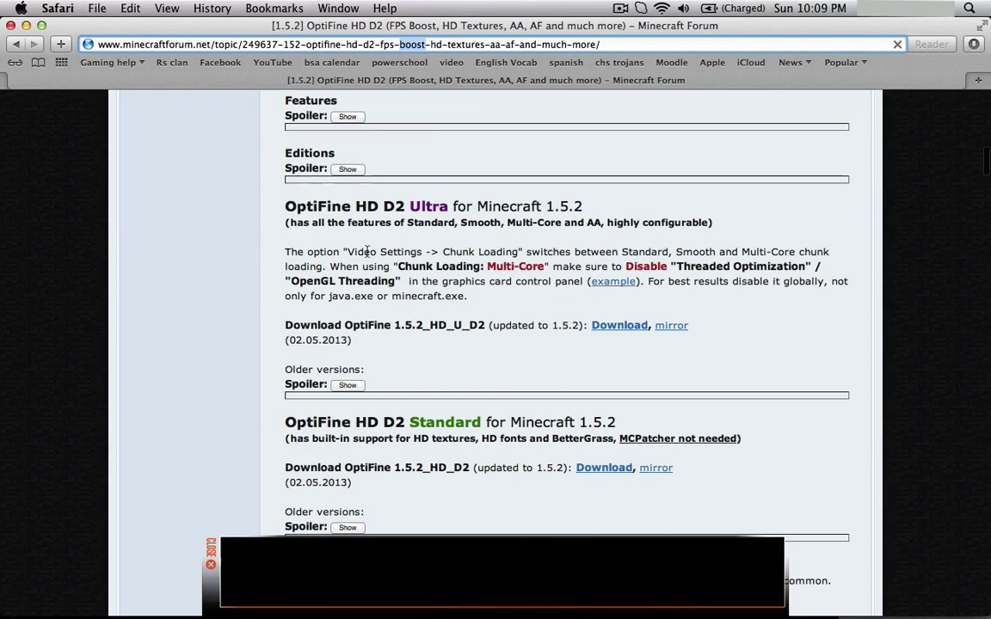
drag(284, 196, 612, 222)
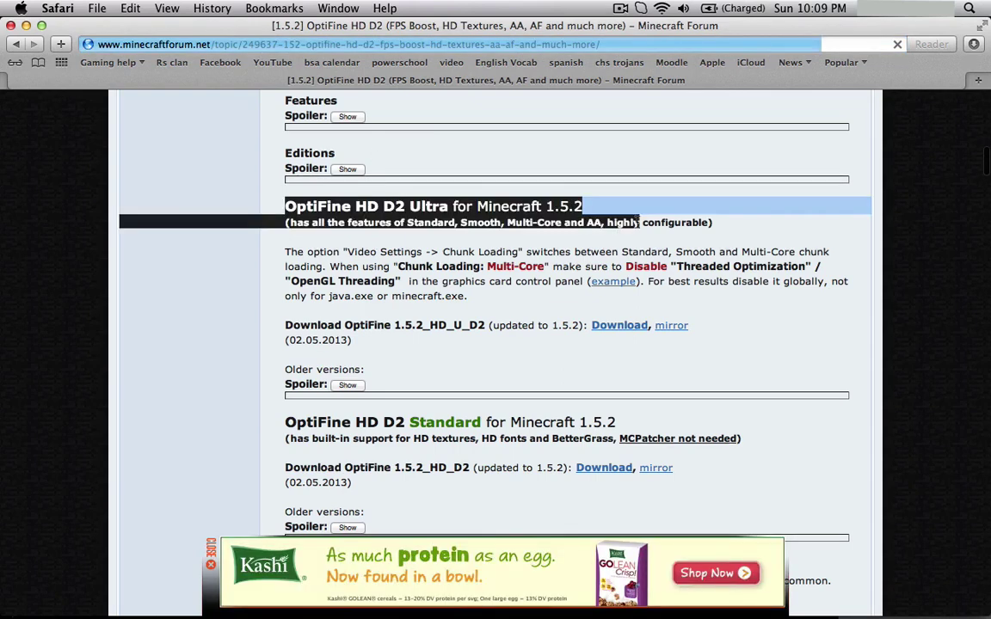
click(225, 227)
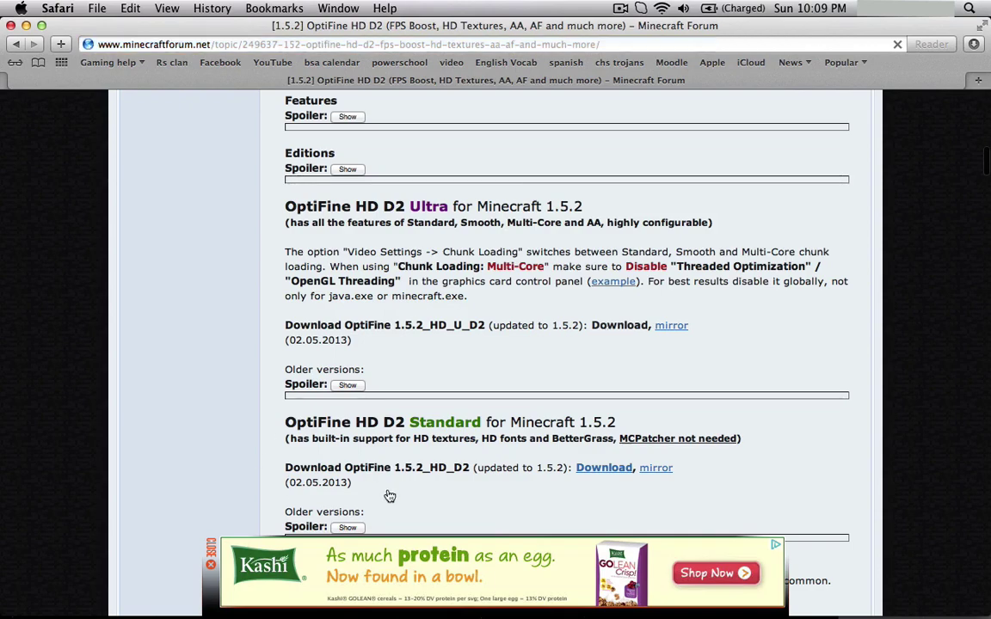
- Check the recent downloads for the OptiFine folder
mouse_move(608, 598)
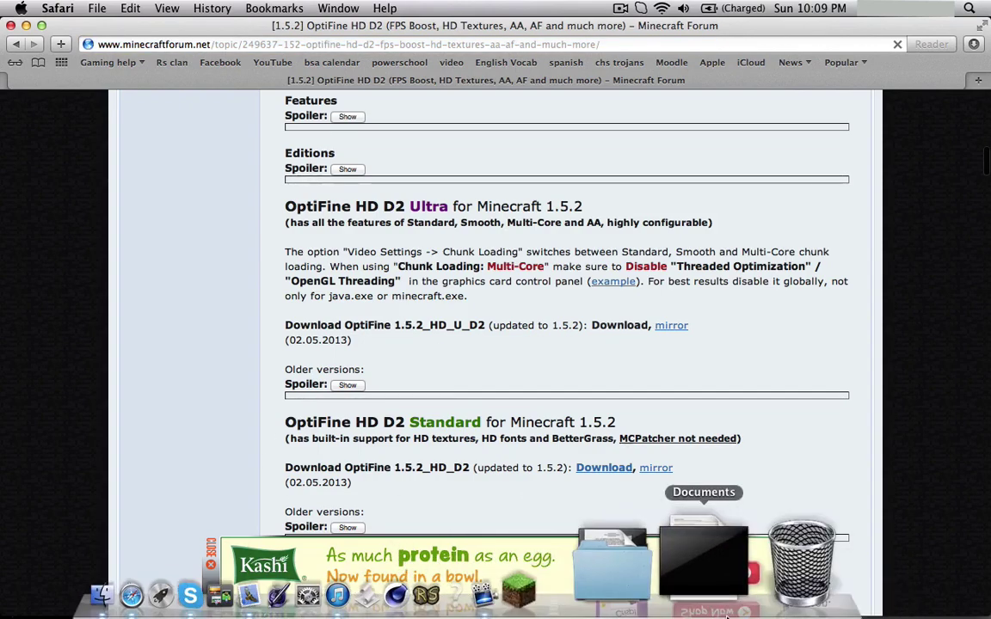
click(687, 605)
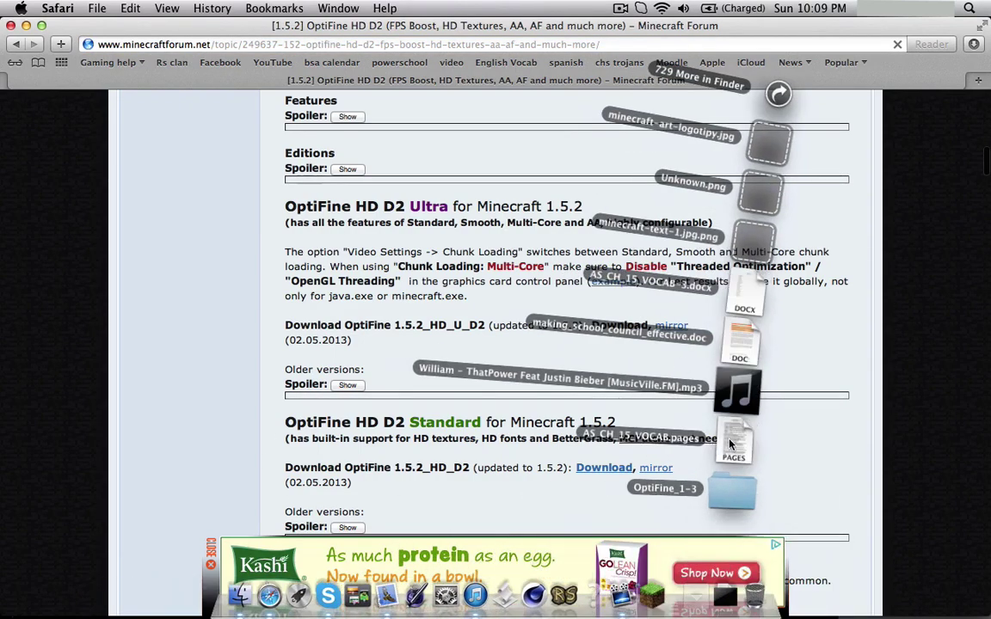
click(818, 411)
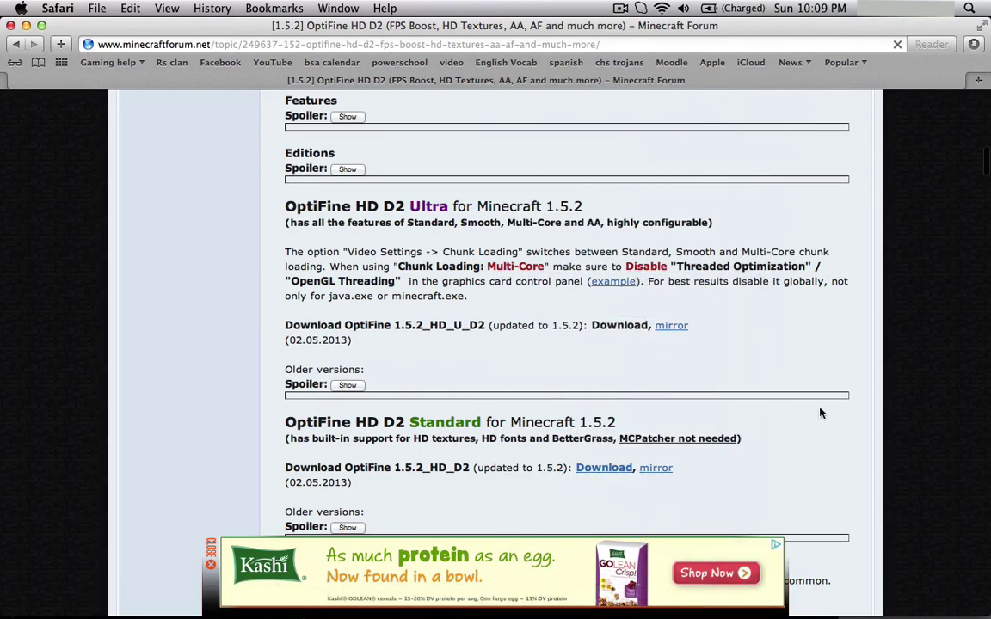
- Open the download page for OptiFine 1.5.2_HD_U_D2, skipping the ad, and close the browser window
click(619, 325)
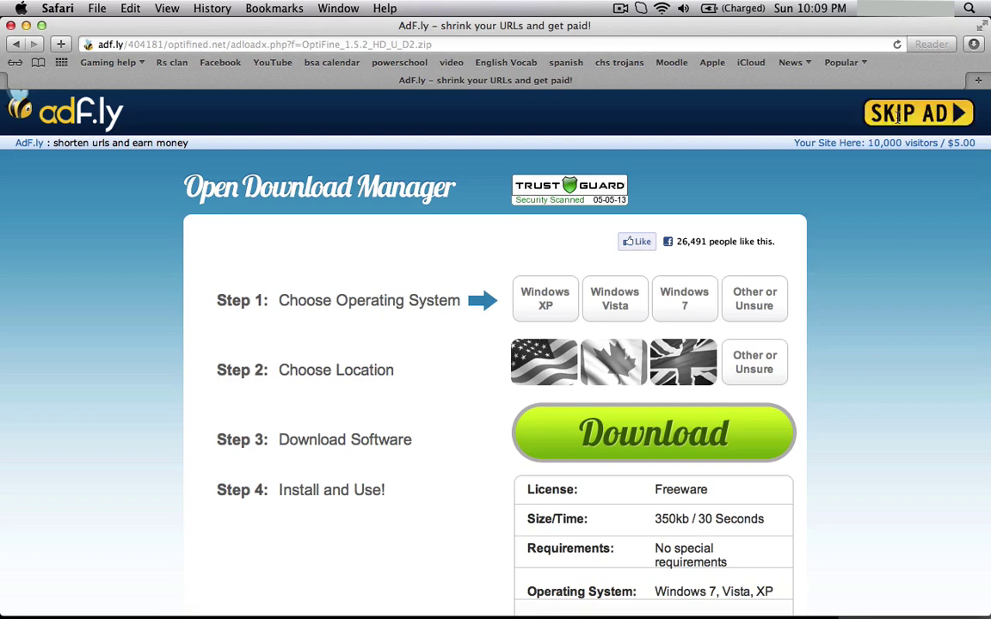
click(899, 116)
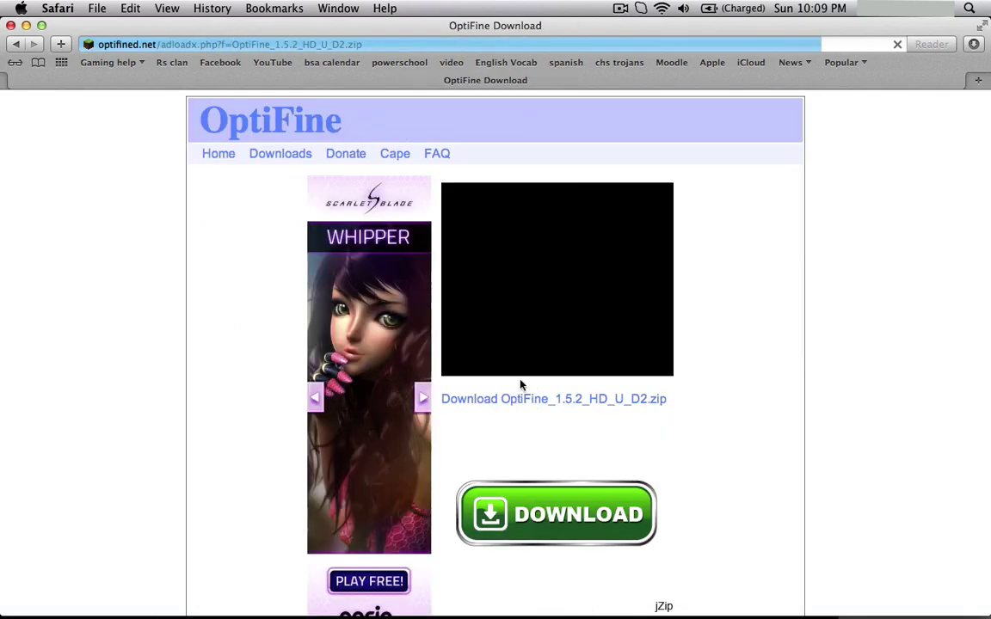
click(10, 25)
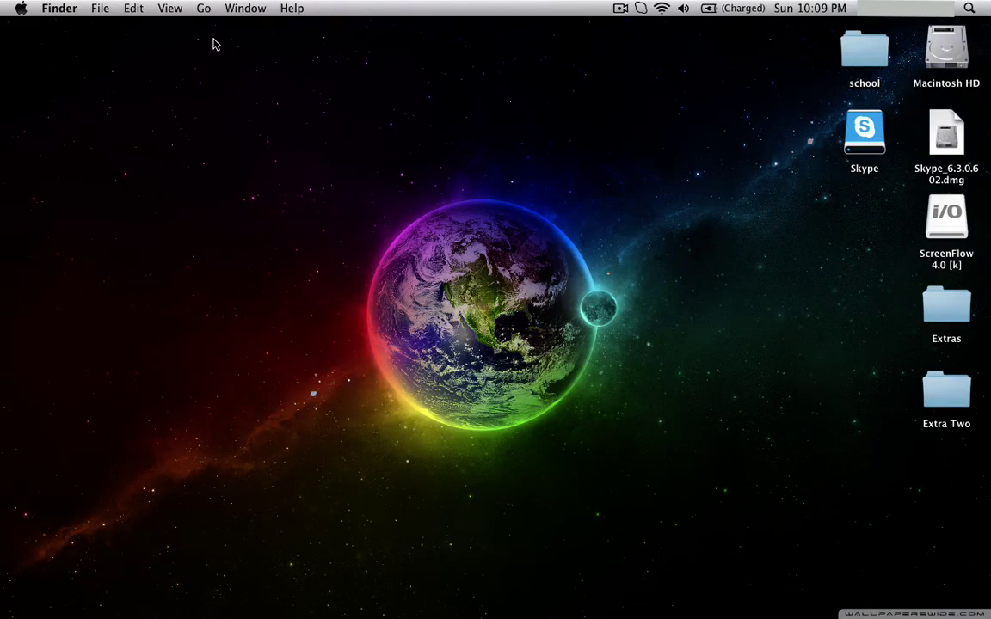
- Go to the library/application support/minecraft folder of the current user account in Finder
click(204, 8)
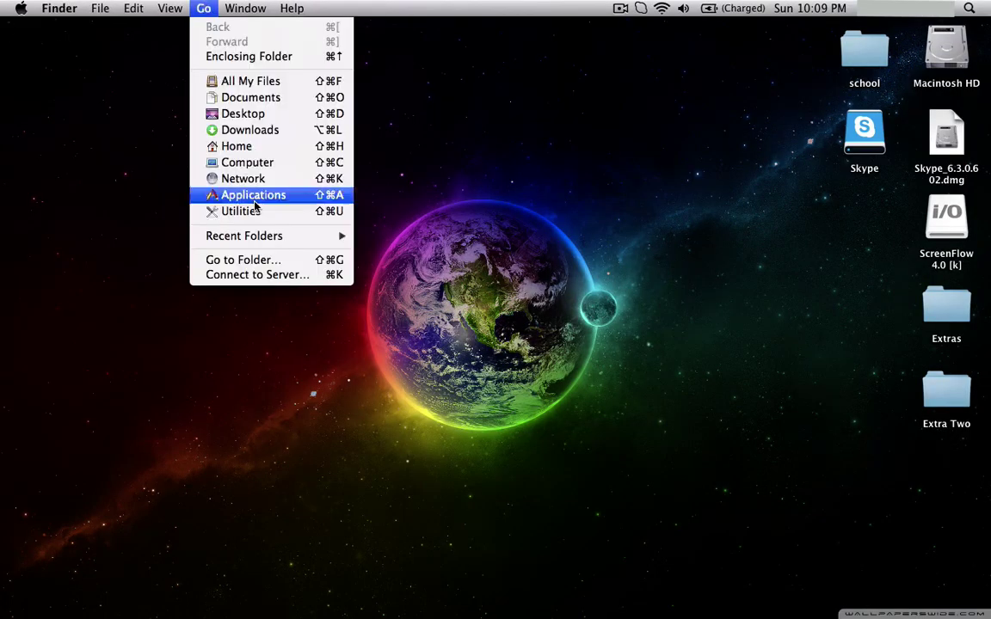
click(267, 260)
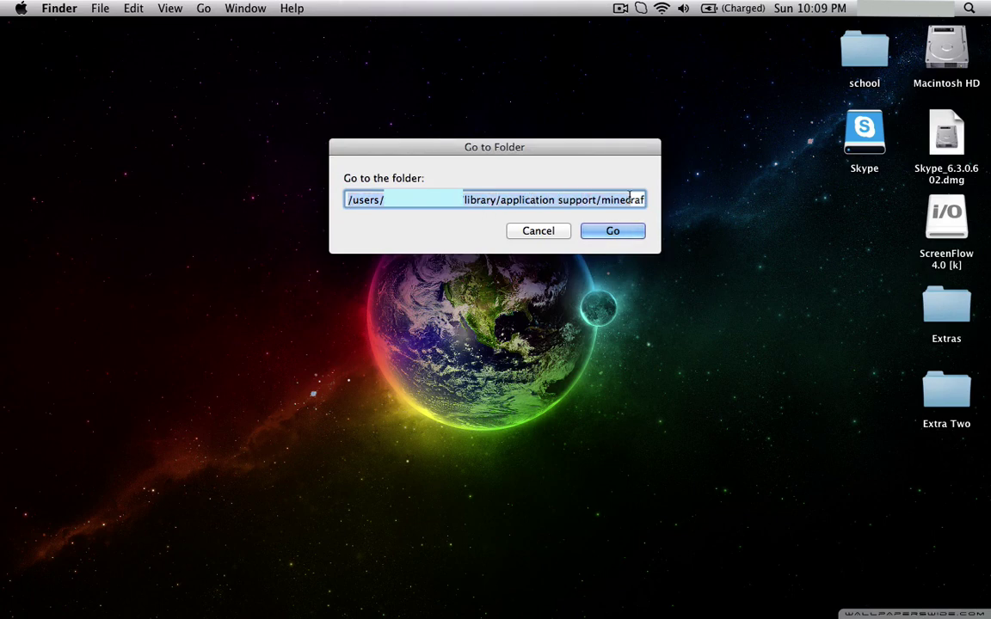
scroll(634, 198, right, 1)
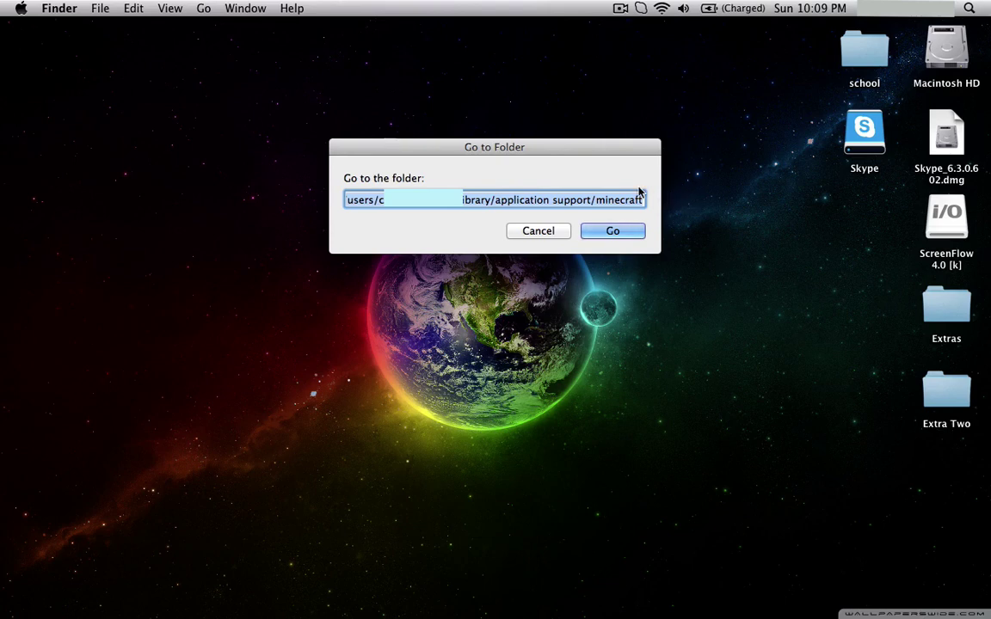
drag(576, 156, 589, 157)
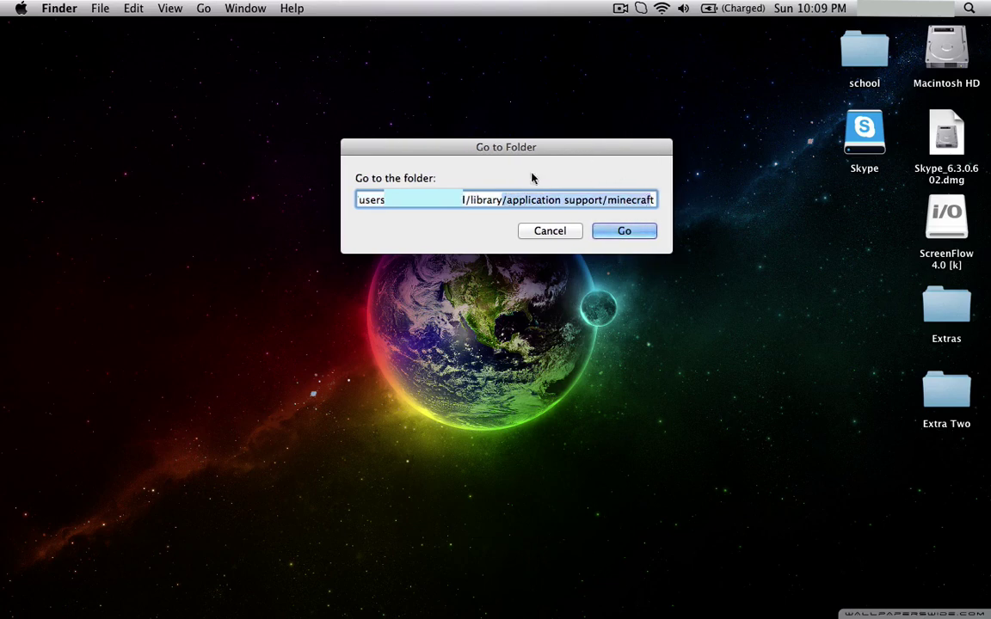
click(616, 229)
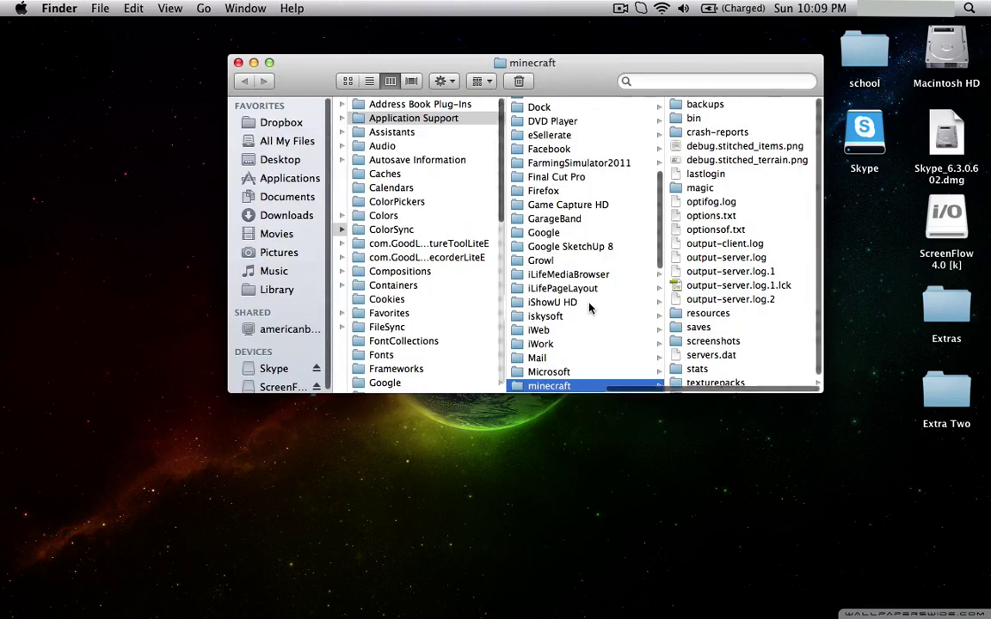
- Move the bin folder inside the minecraft folder to the Trash, empty the Trash, and close the folder window
right_click(698, 121)
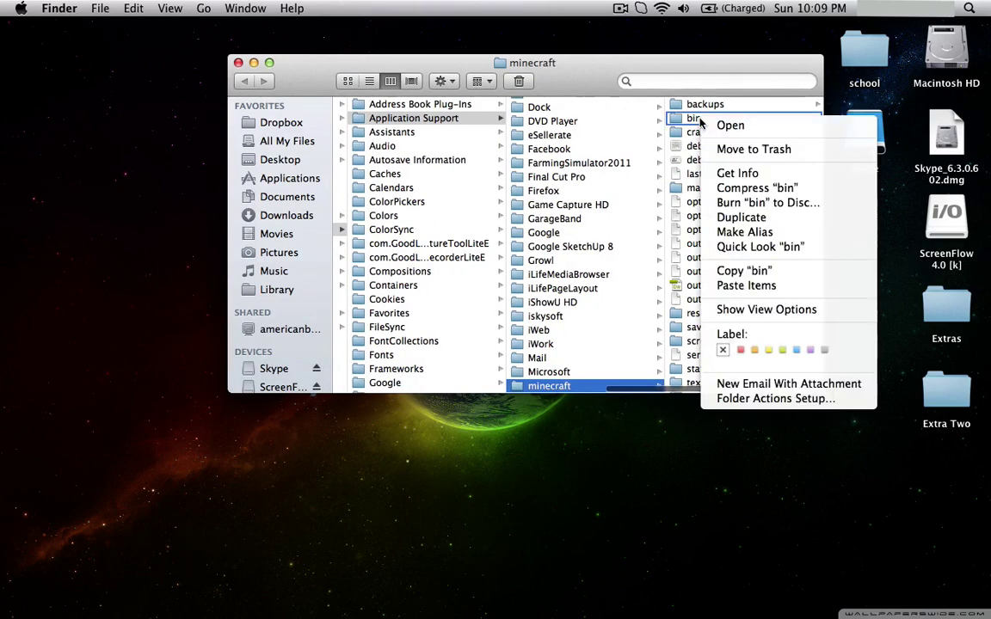
click(727, 151)
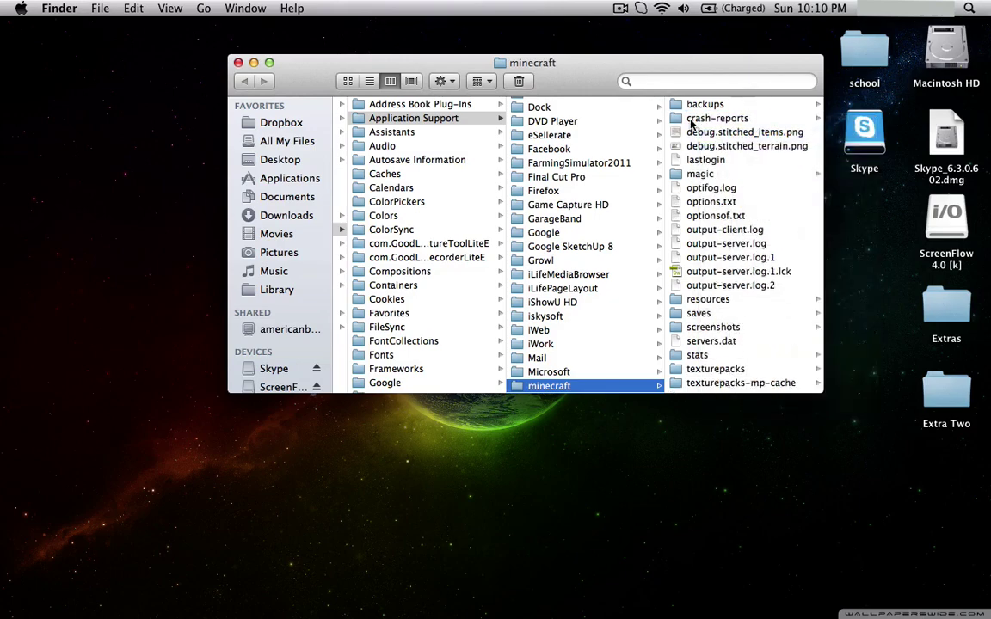
right_click(763, 609)
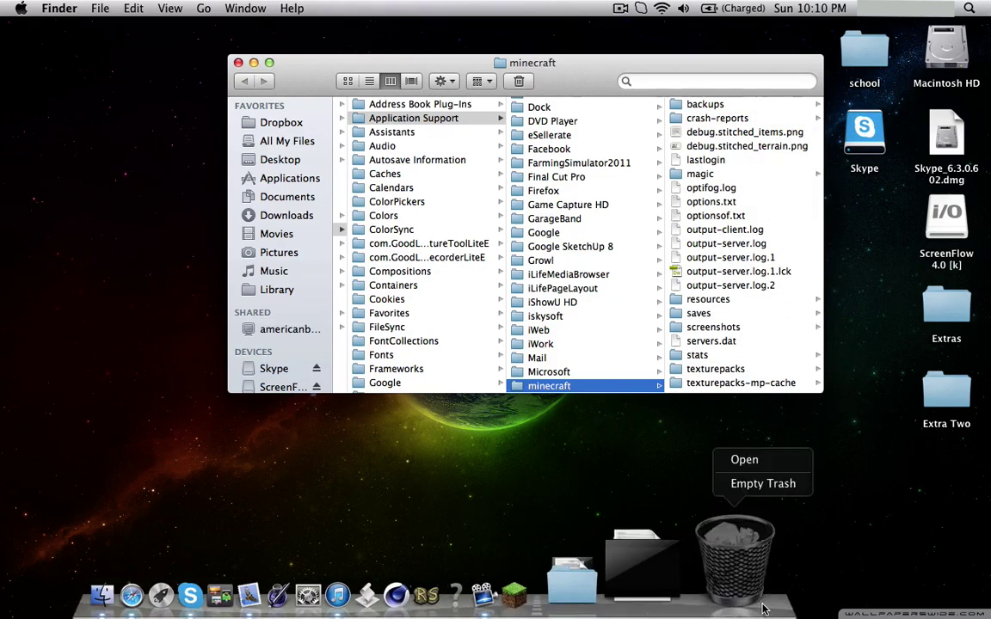
click(766, 483)
click(542, 233)
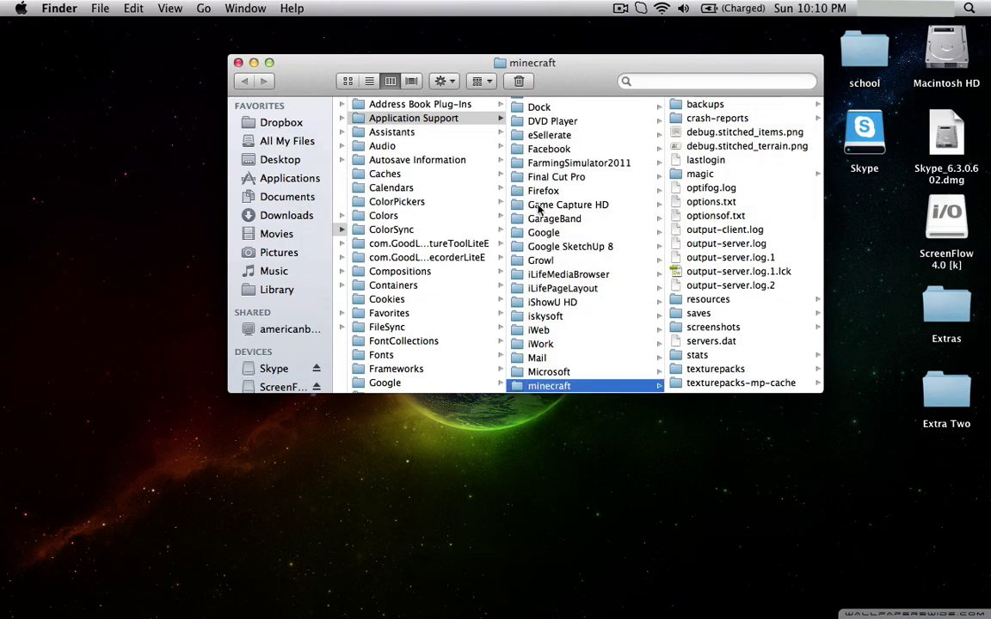
click(238, 63)
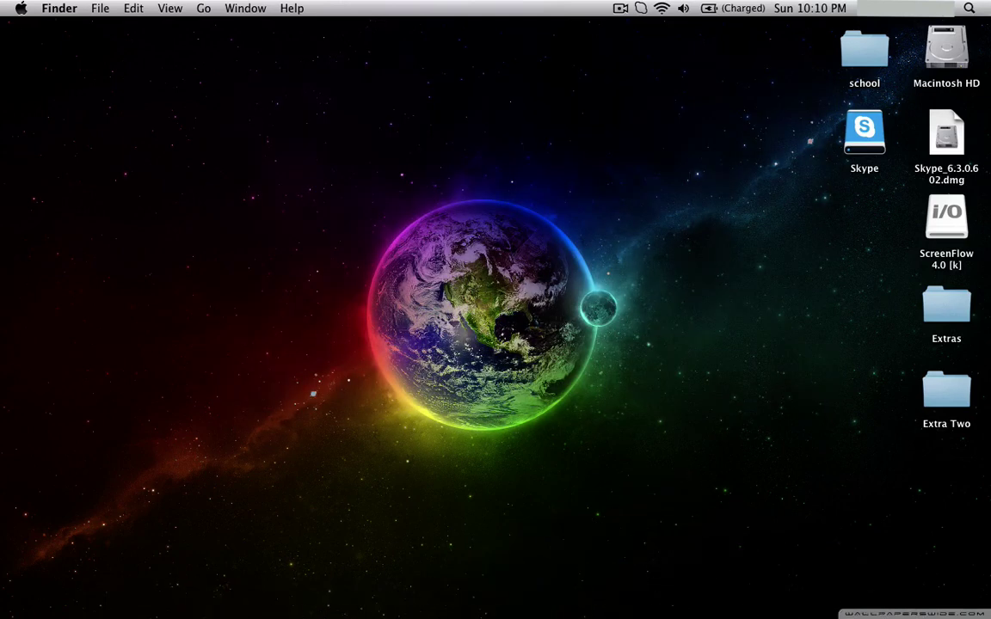
- Launch Minecraft and log in with the remembered account so the game files are downloaded again
click(660, 589)
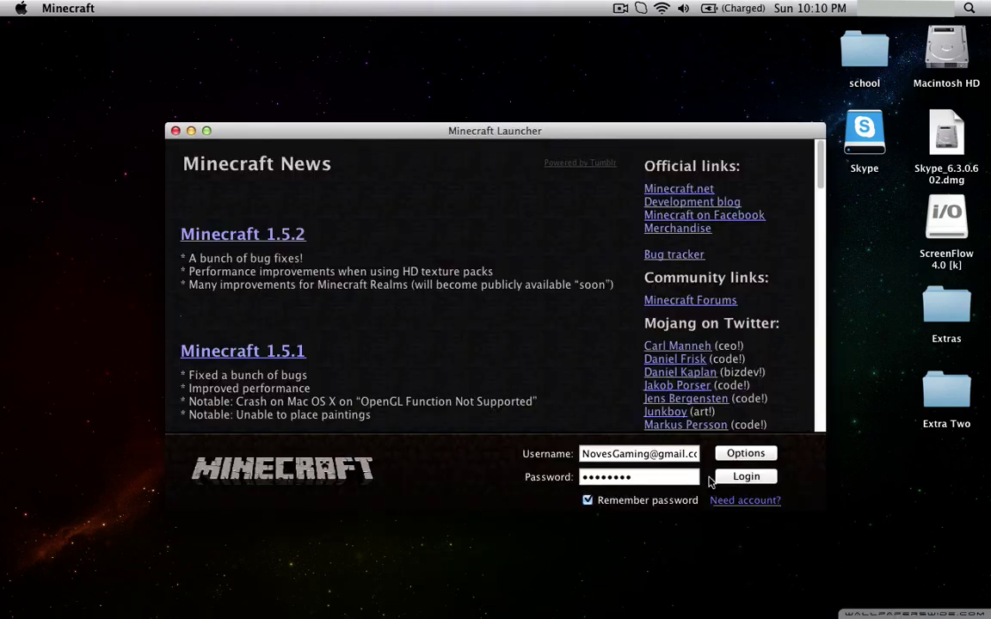
click(727, 482)
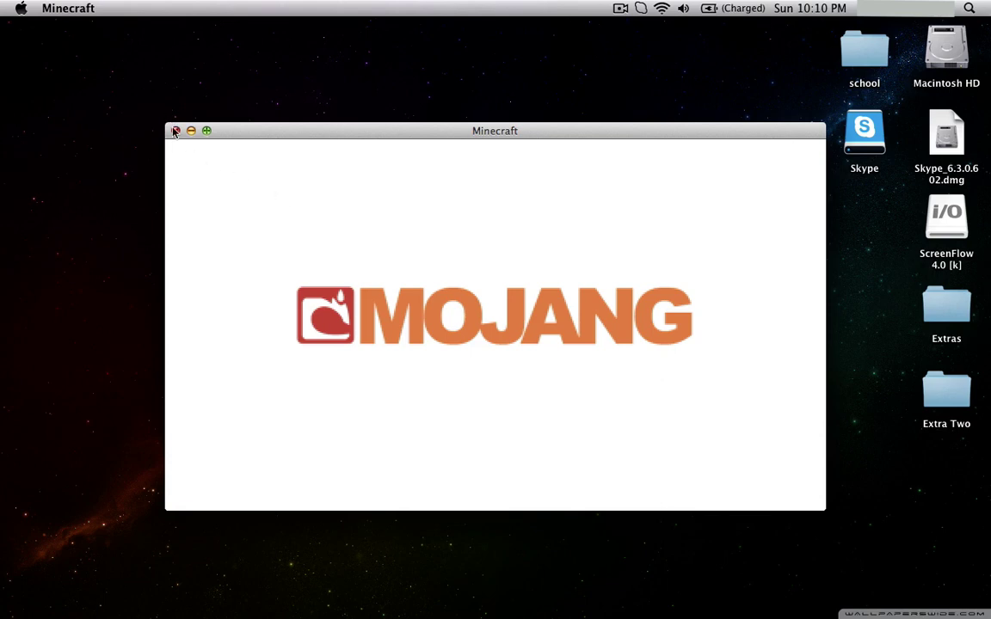
- Switch to Finder and reopen the user's library/application support/minecraft folder
click(118, 76)
click(203, 8)
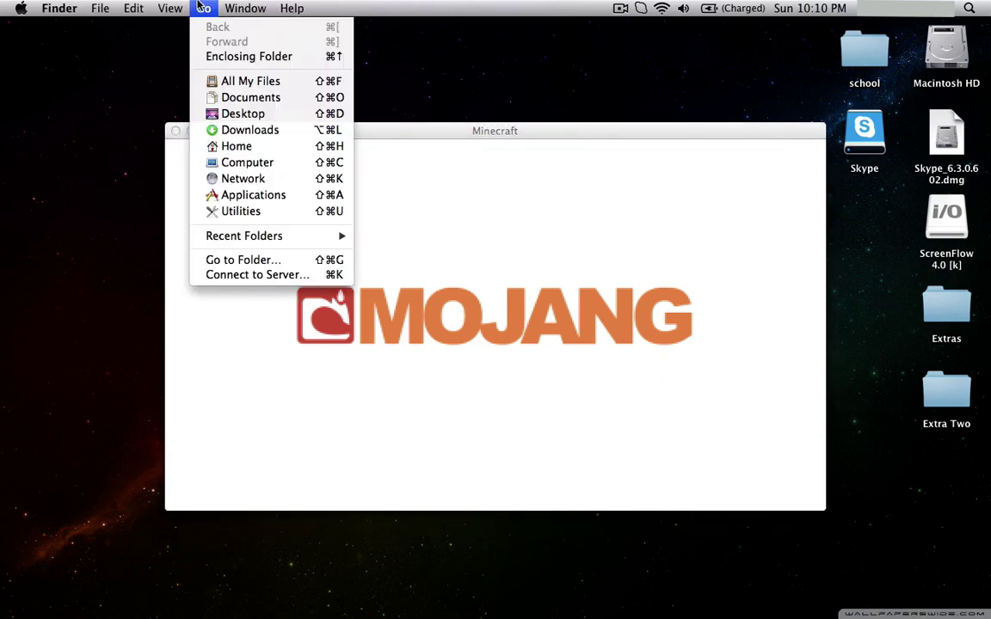
click(226, 260)
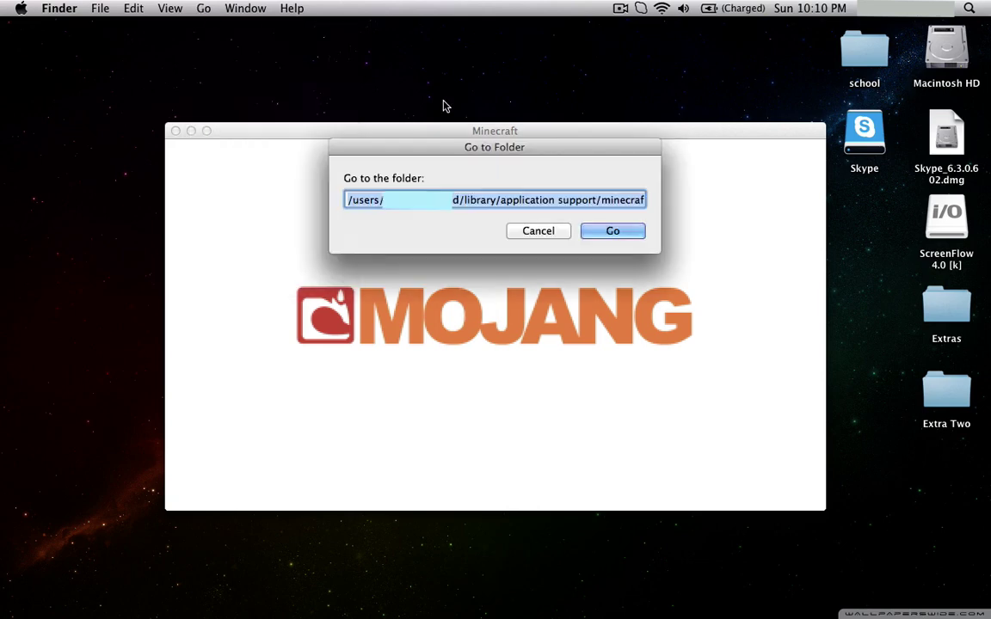
click(590, 225)
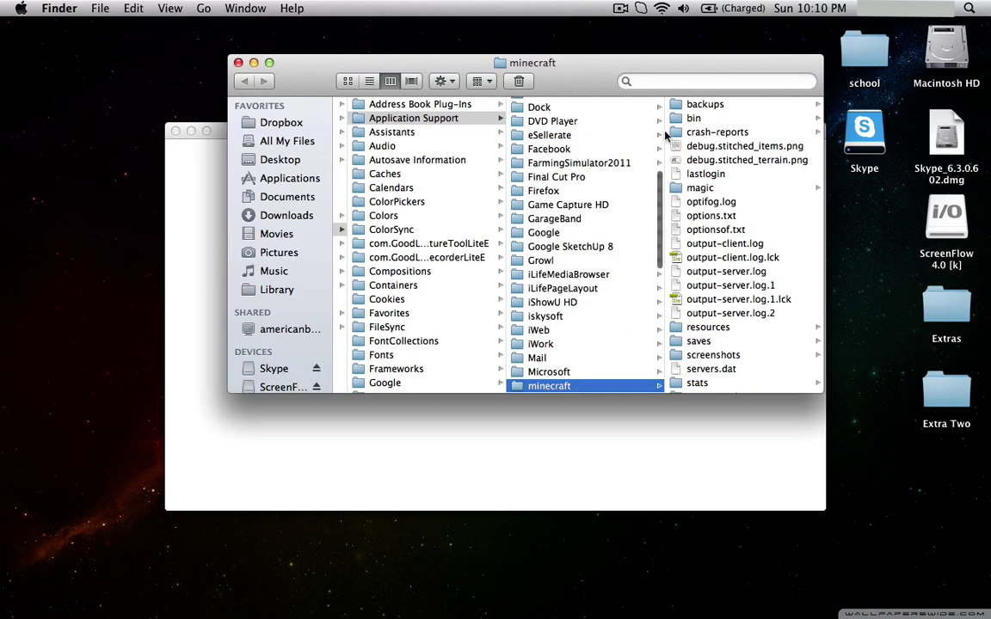
- Try to close the Minecraft game window and quit the game
click(199, 207)
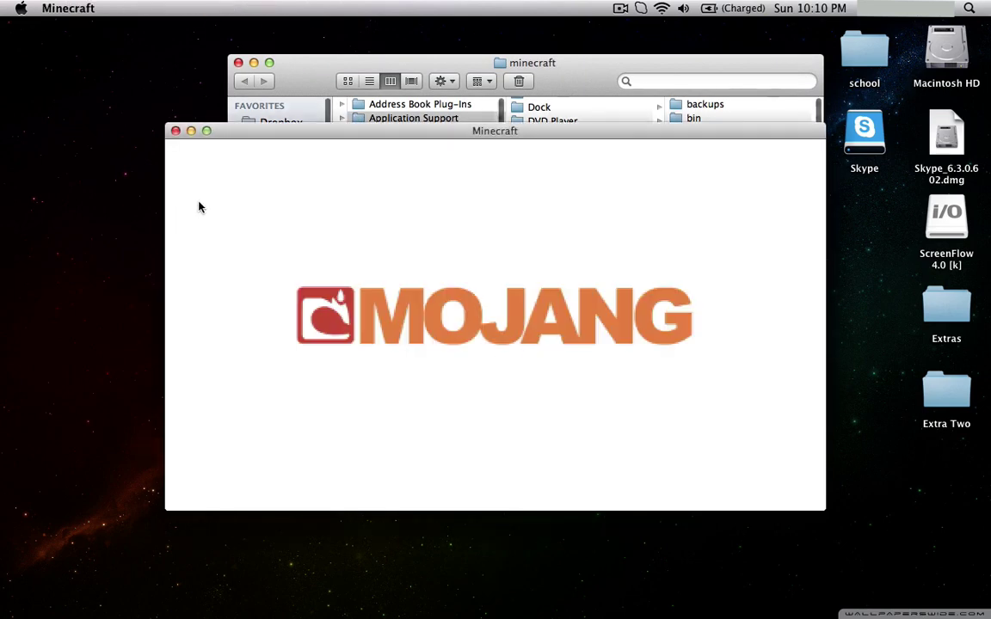
click(176, 134)
mouse_move(534, 594)
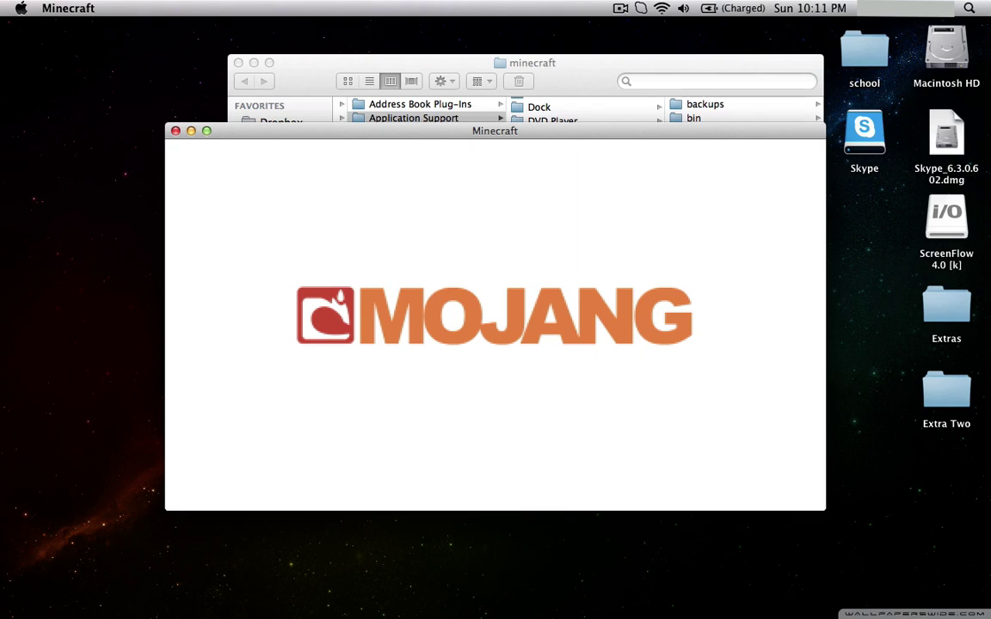
mouse_move(654, 604)
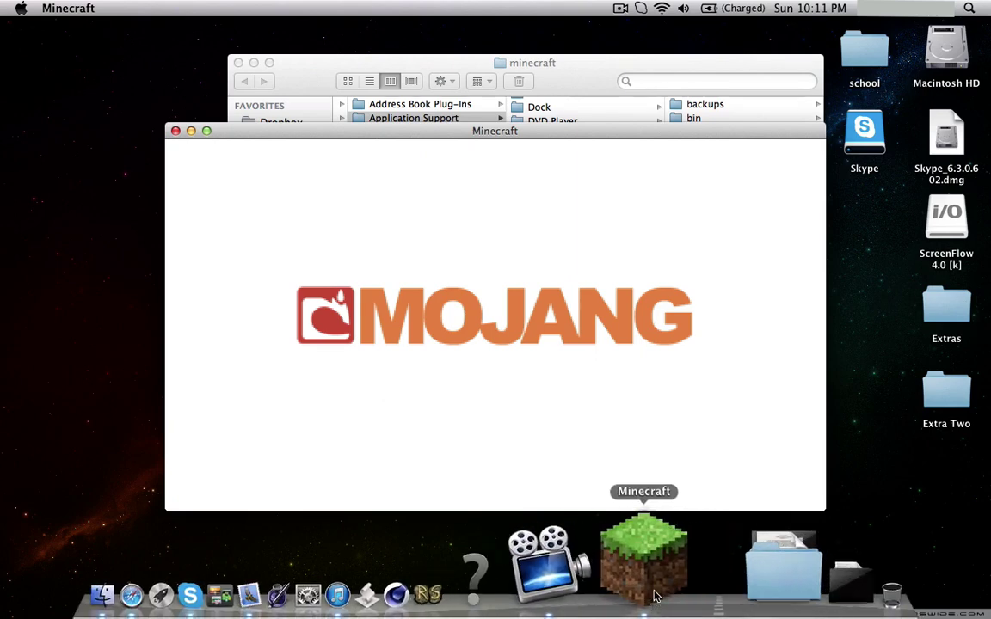
right_click(652, 592)
click(647, 484)
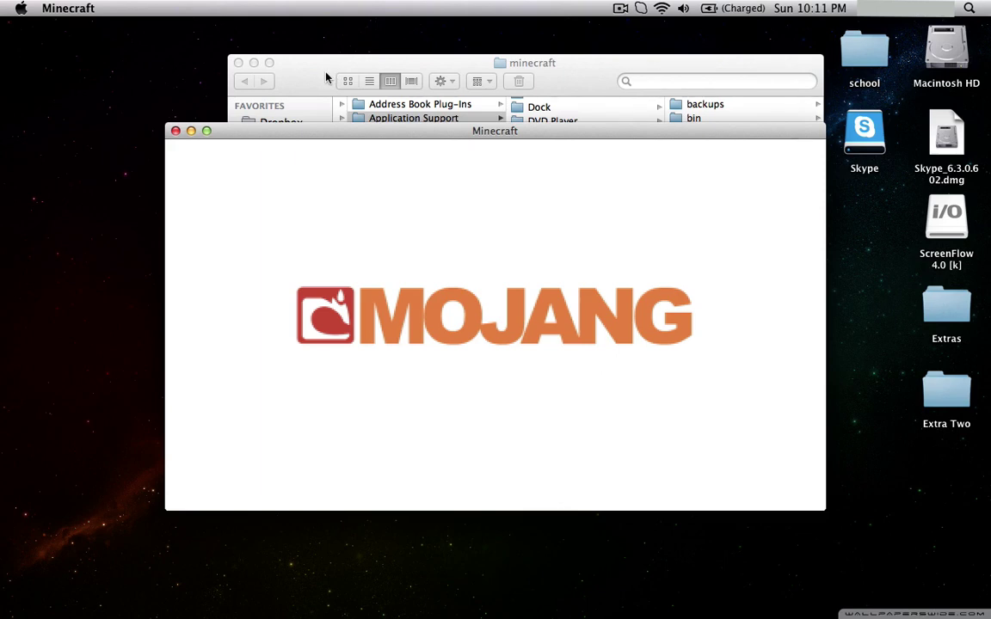
- Bring the minecraft folder window forward, open its bin folder, and select minecraft.jar
drag(327, 77, 339, 70)
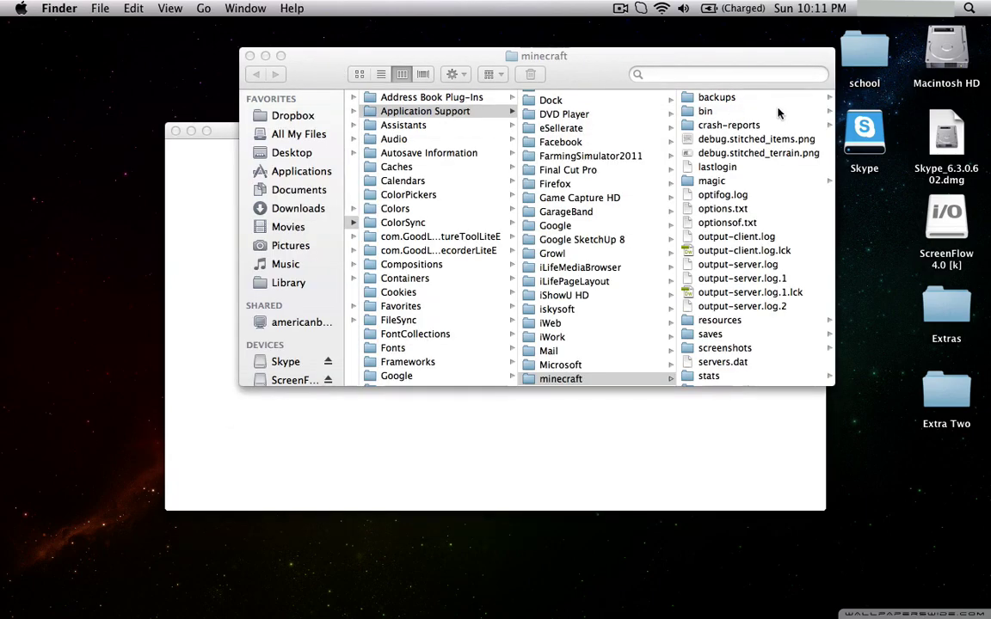
click(699, 111)
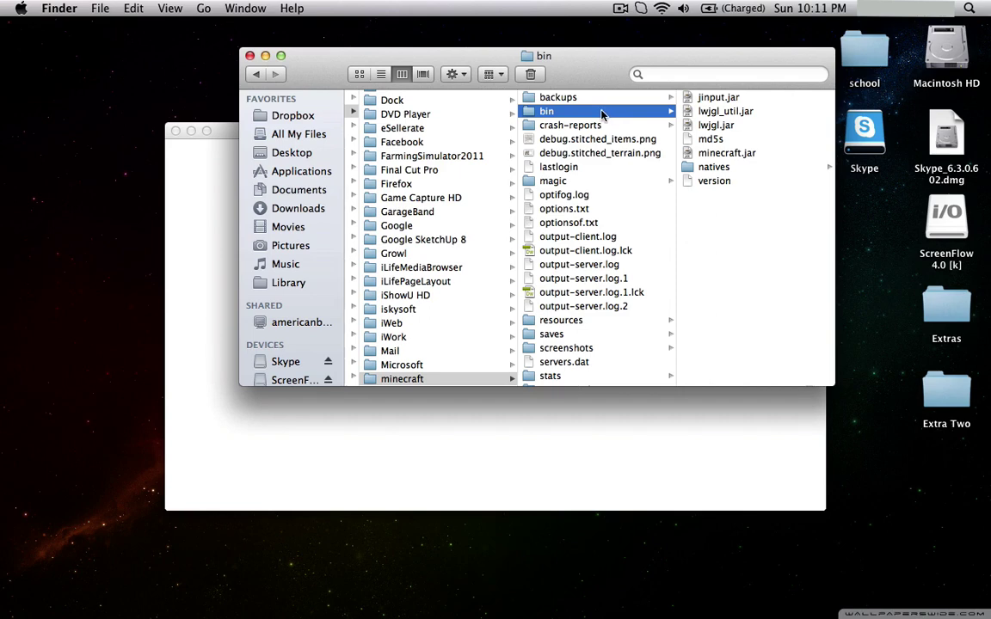
scroll(629, 277, down, 1)
scroll(629, 278, down, 1)
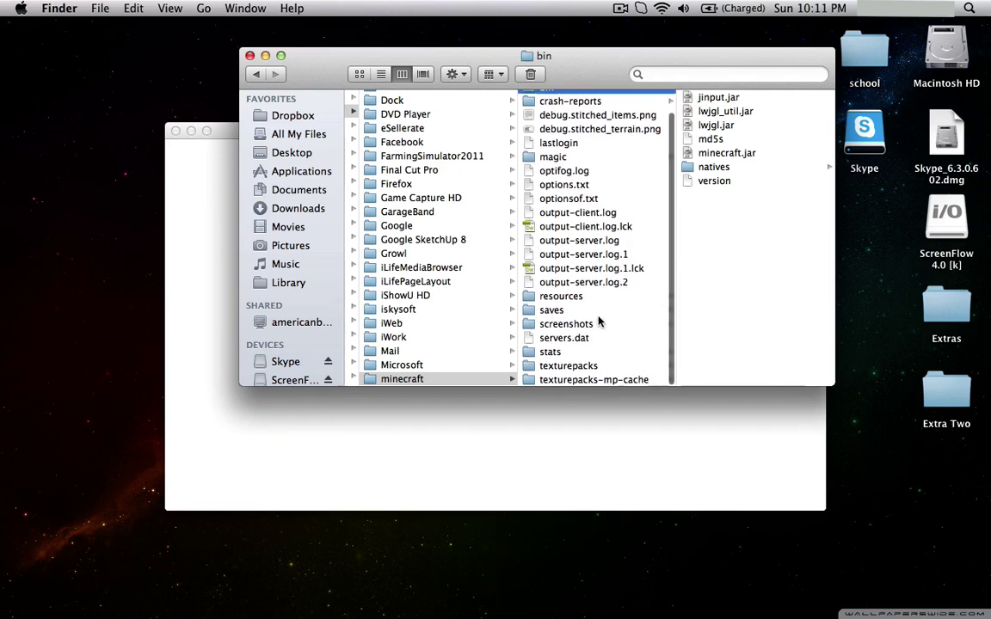
click(733, 154)
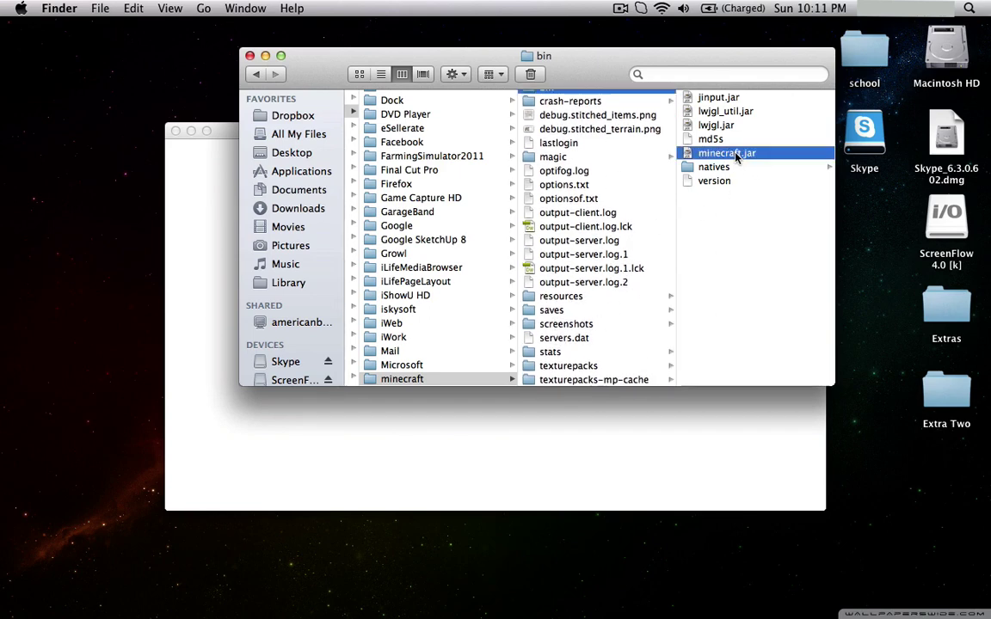
right_click(591, 154)
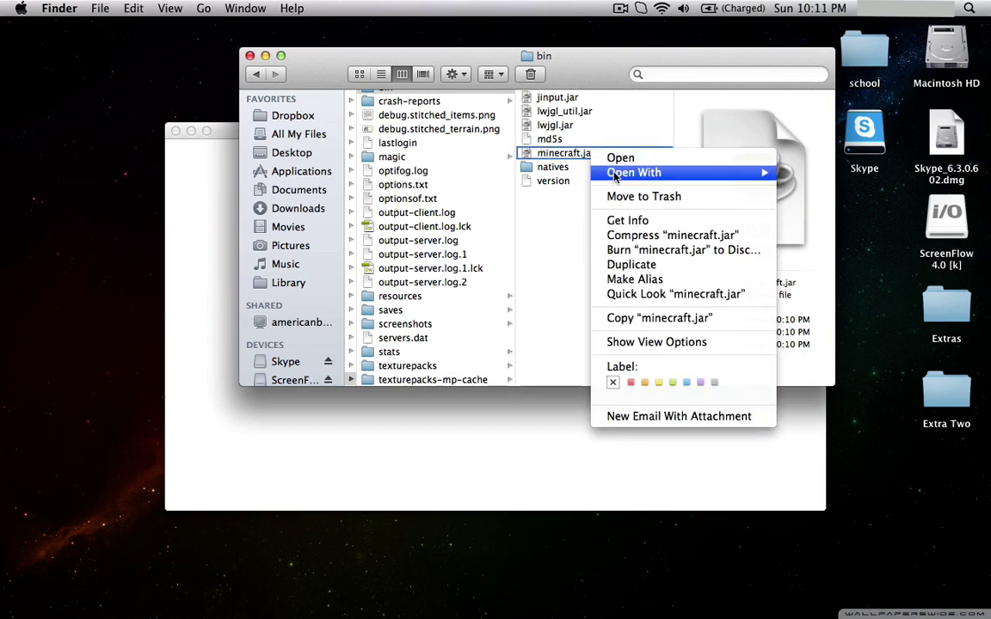
click(551, 152)
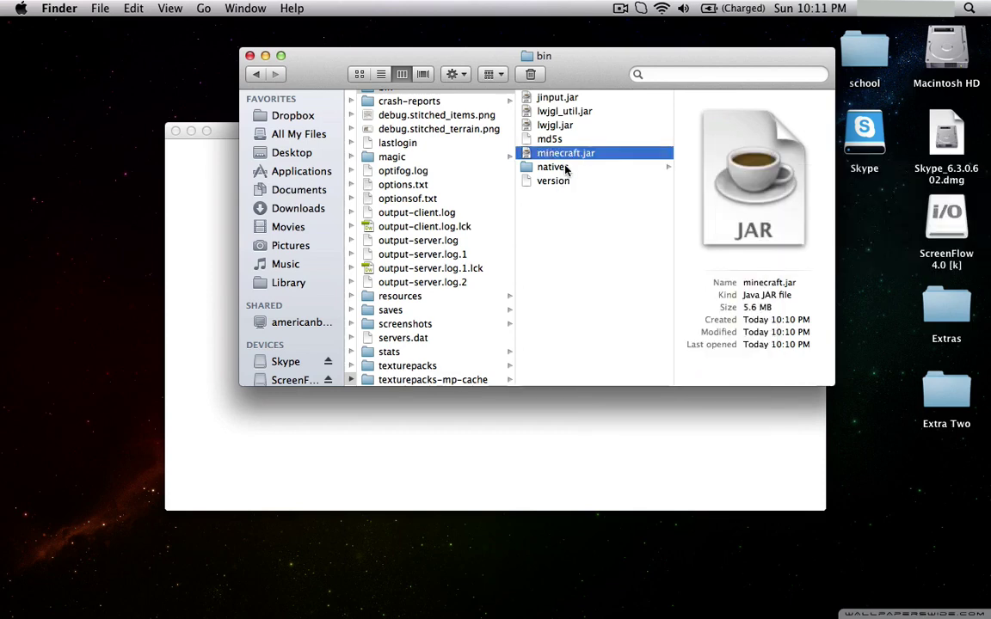
- Rename minecraft.jar in the bin folder to minecraft.jar.zip and accept the change to the .zip extension
key(Return)
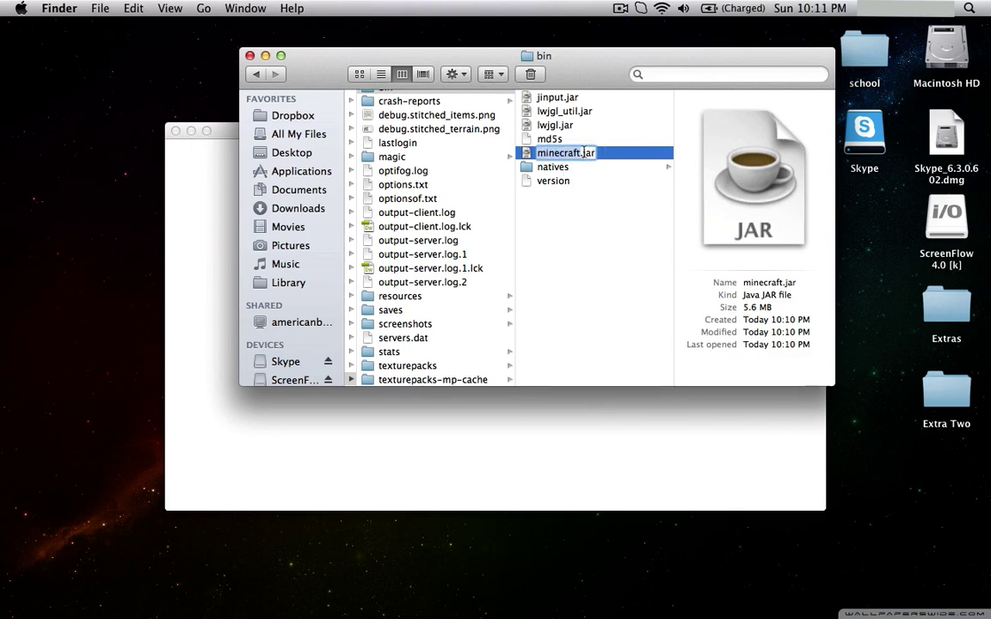
click(593, 152)
text(.)
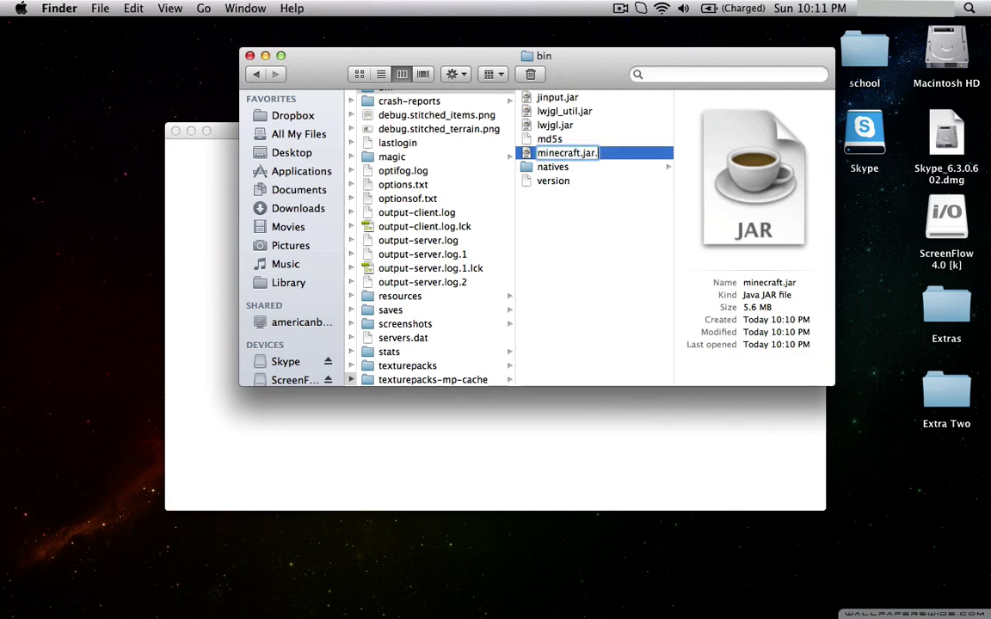
text(zip)
key(Return)
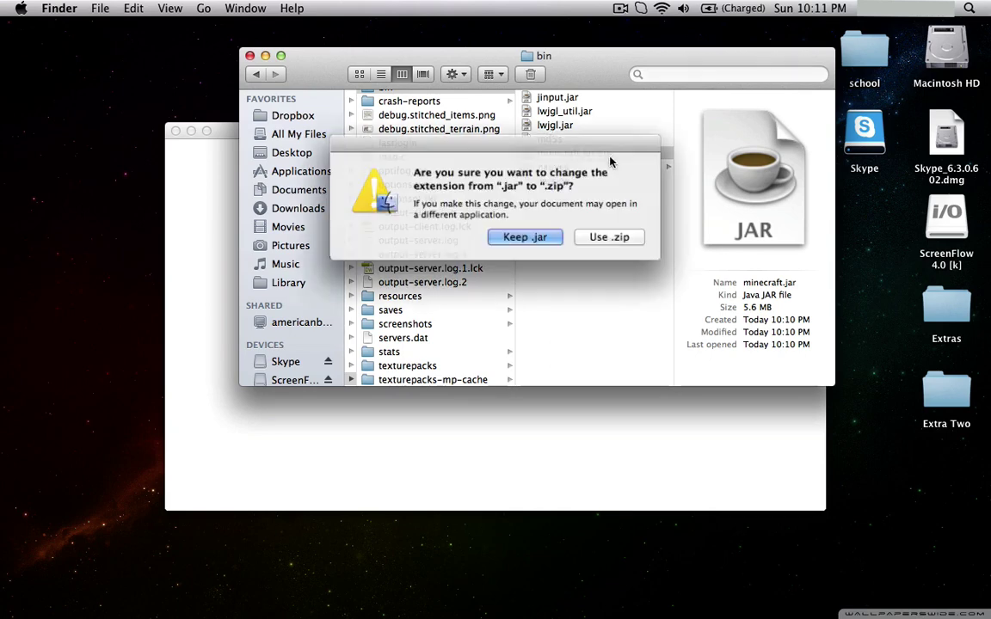
click(618, 236)
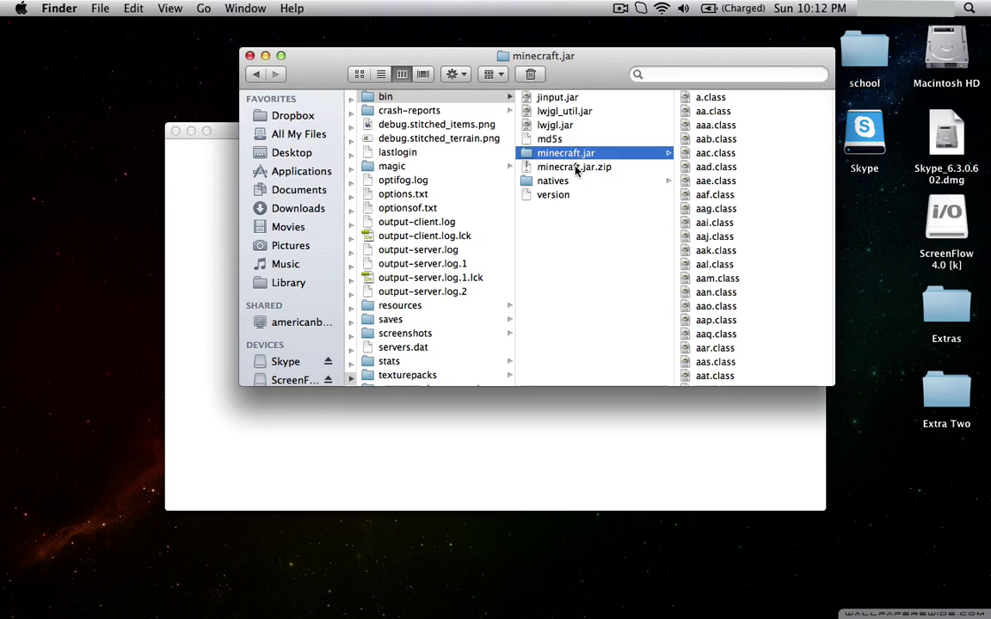
- Move the minecraft.jar.zip archive from the bin folder to the Trash
right_click(576, 170)
key(Escape)
right_click(556, 168)
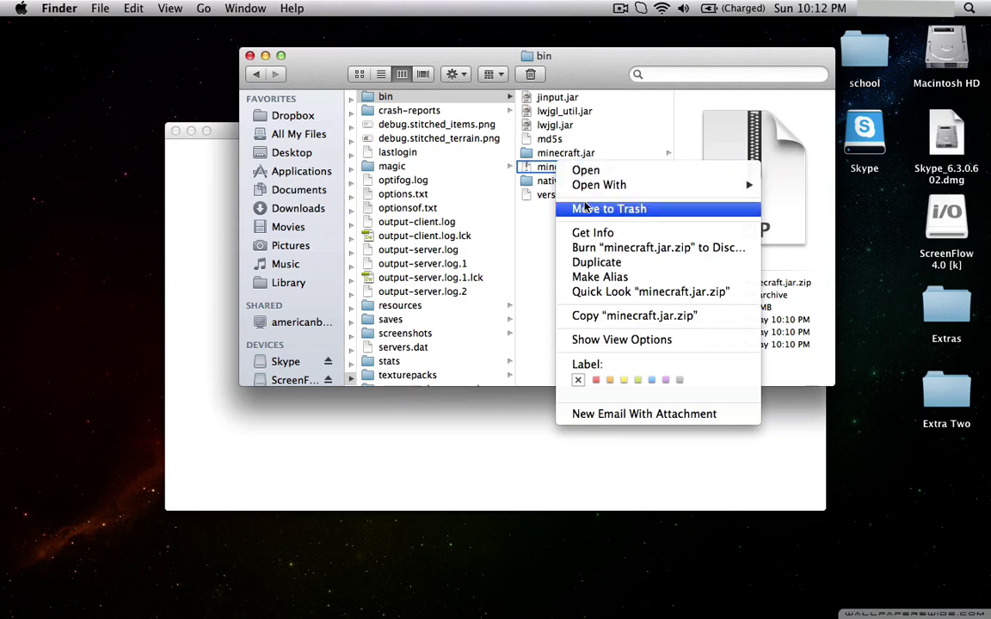
click(585, 208)
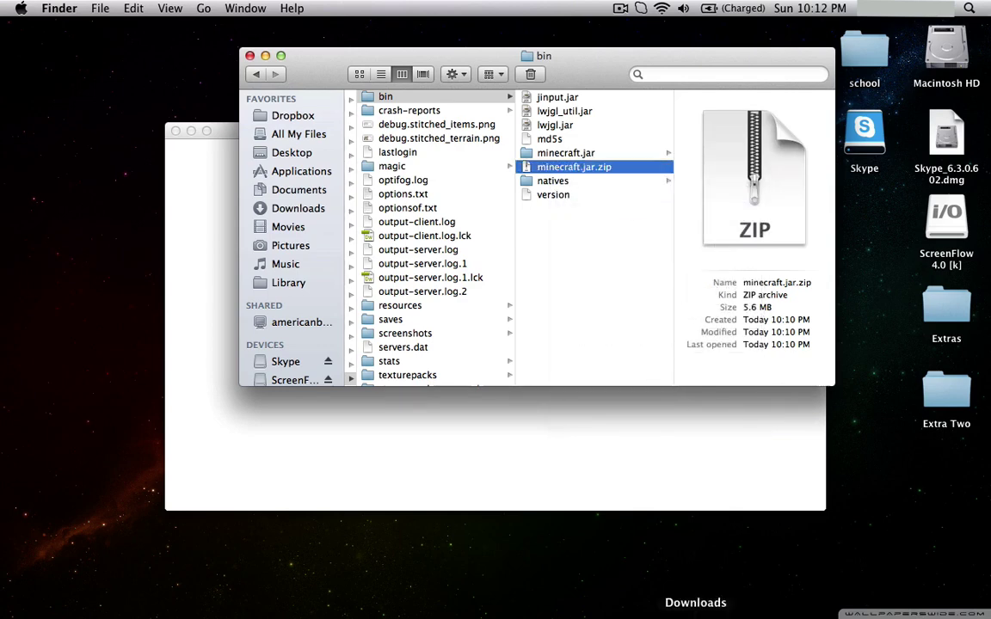
- Permanently empty the Trash and select the extracted minecraft.jar folder inside bin
right_click(774, 568)
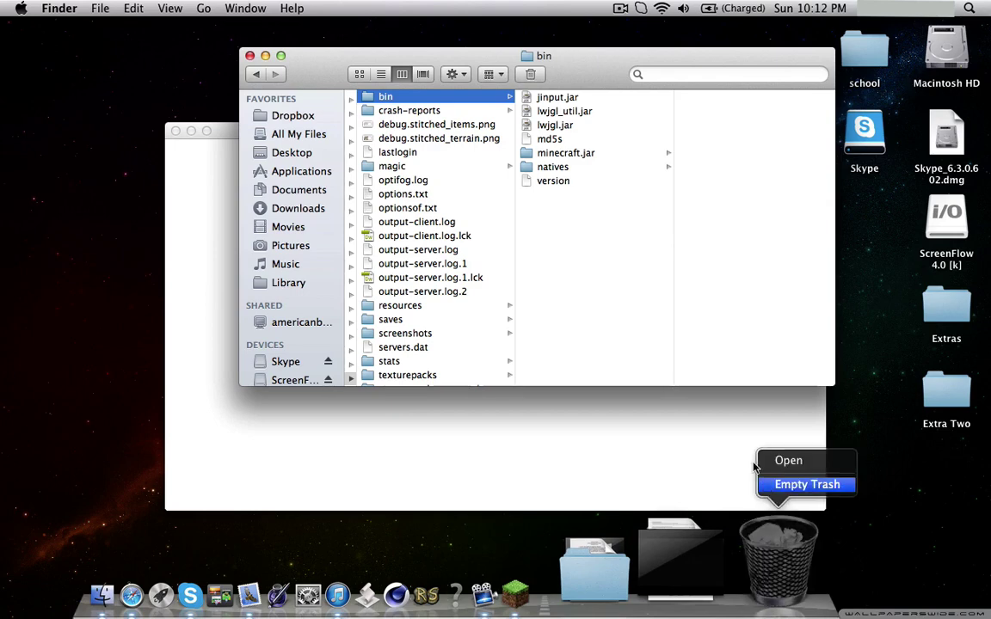
click(791, 484)
click(585, 241)
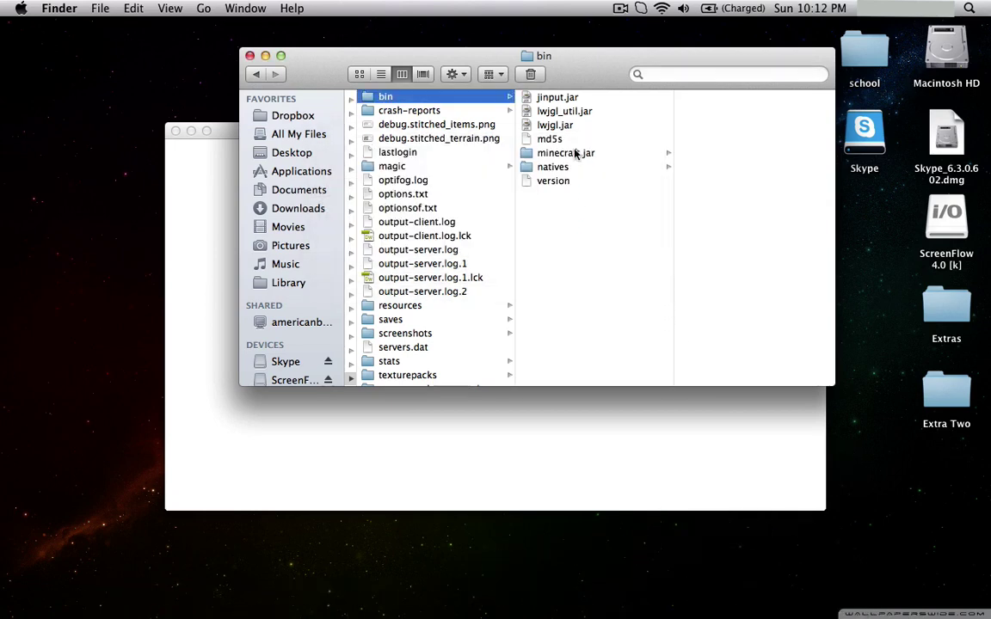
click(574, 155)
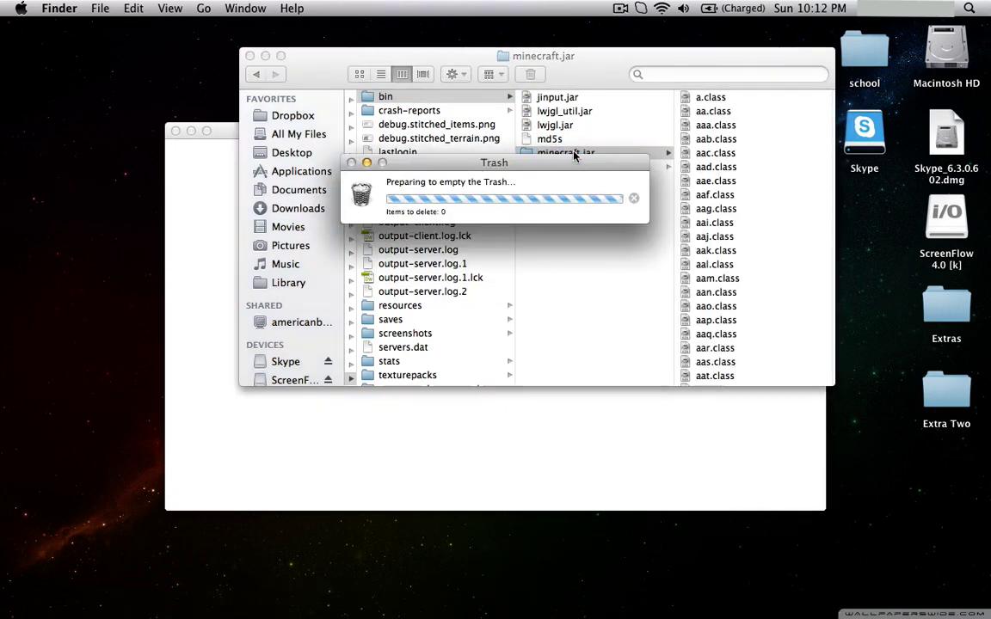
click(607, 215)
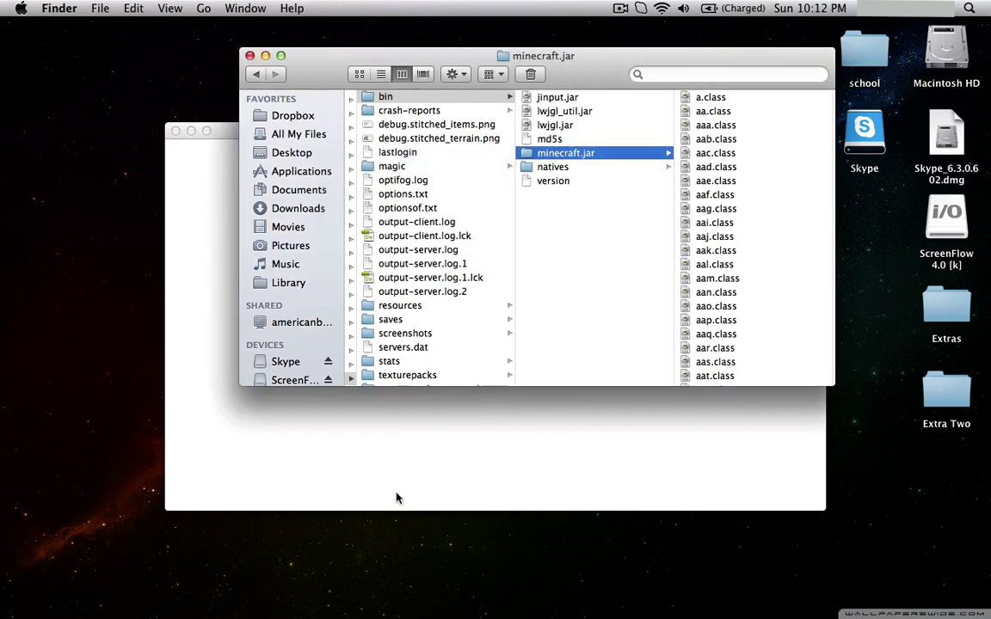
- Try to force quit Minecraft through the Force Quit Applications window
click(356, 443)
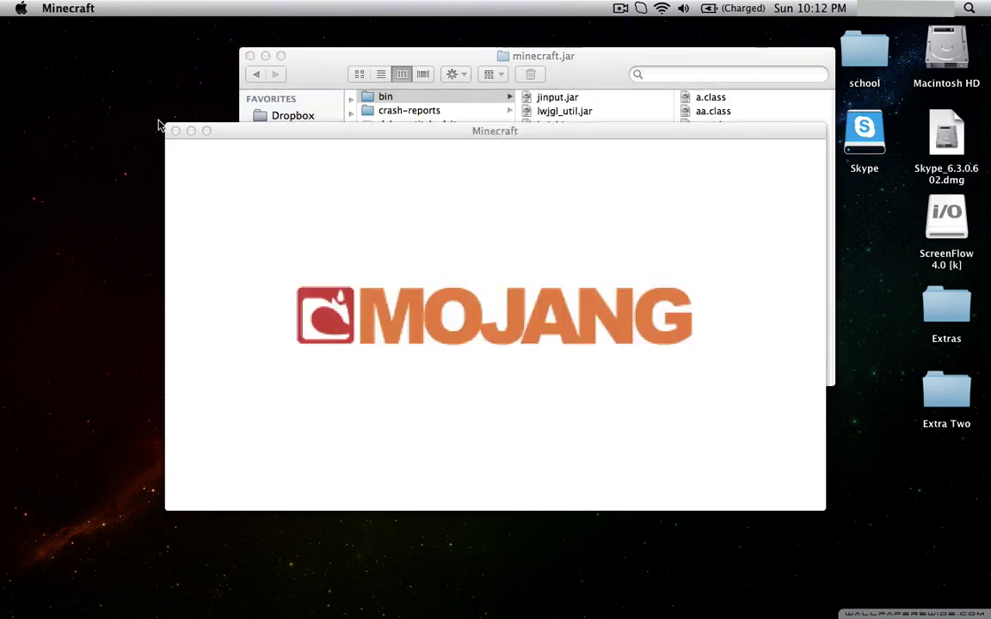
click(335, 67)
click(21, 8)
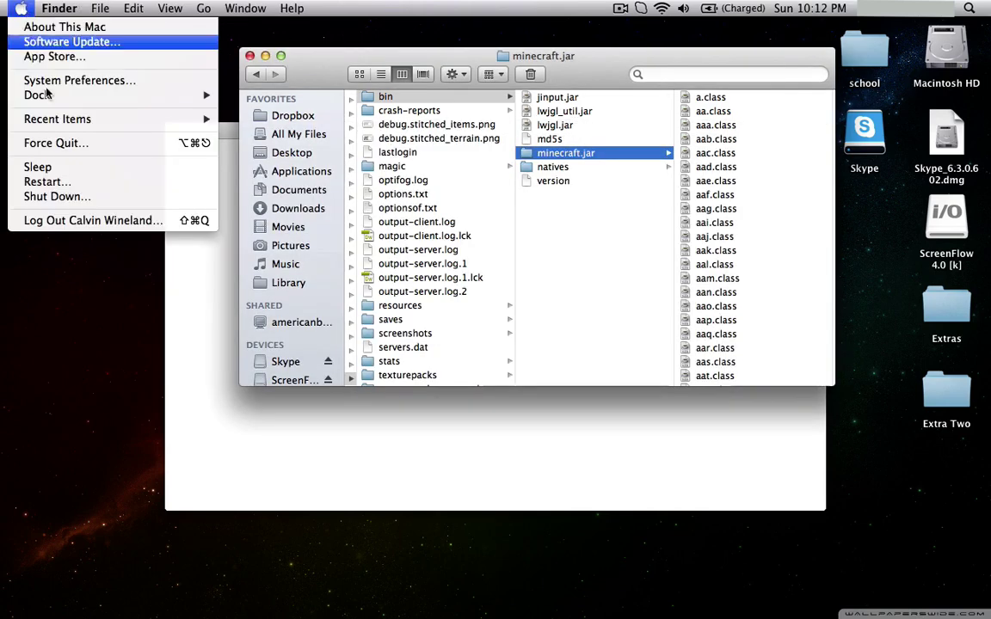
click(56, 145)
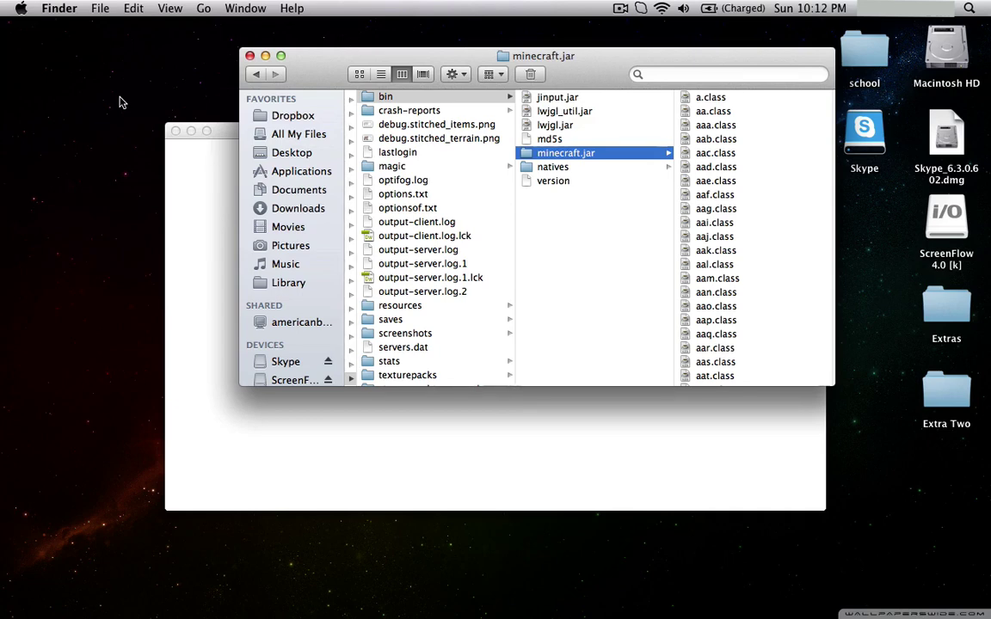
key(super+alt+Escape)
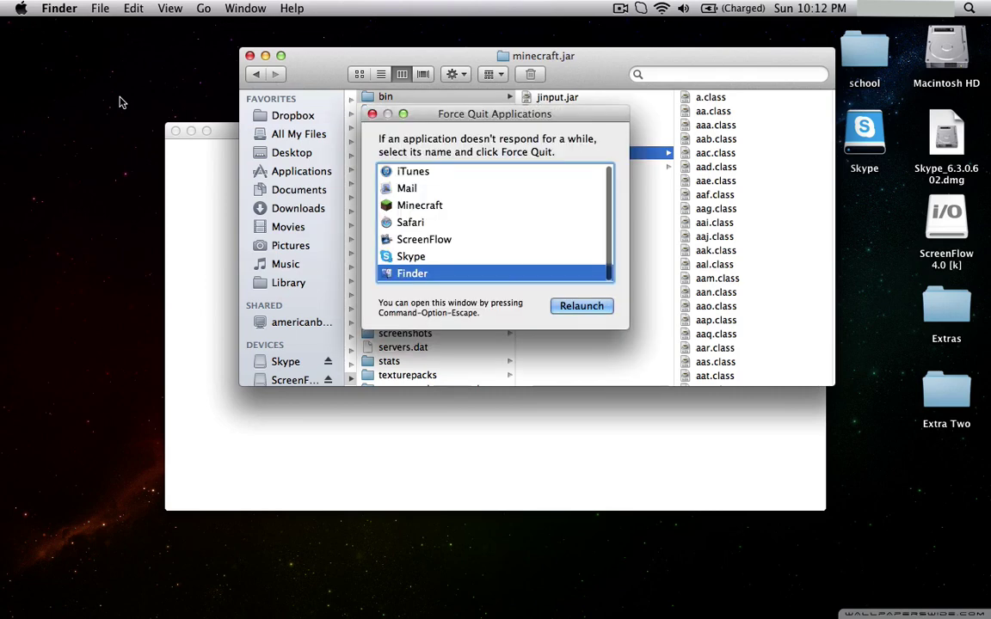
click(411, 205)
click(586, 307)
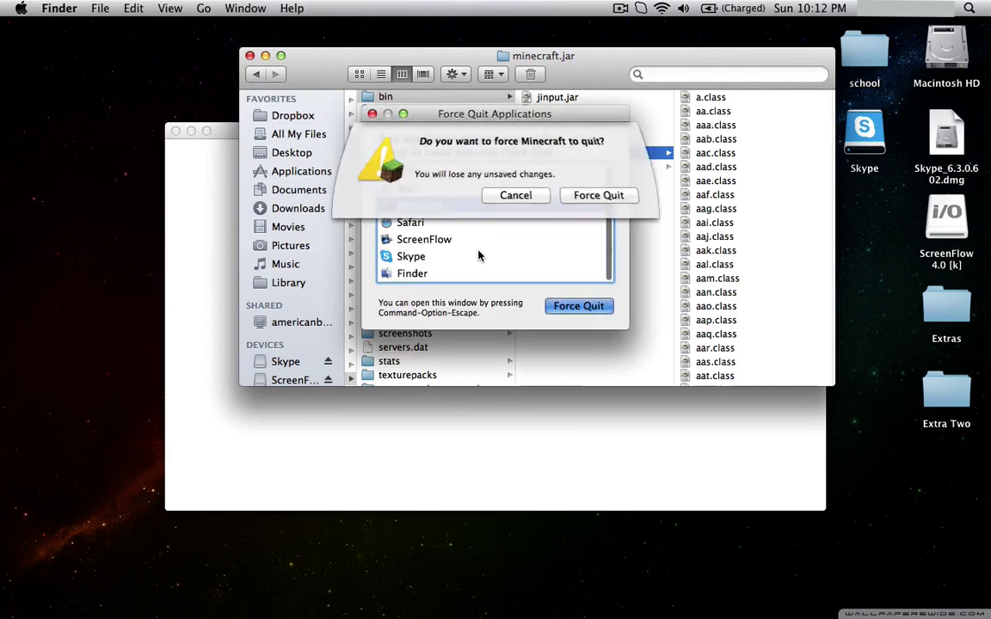
click(586, 194)
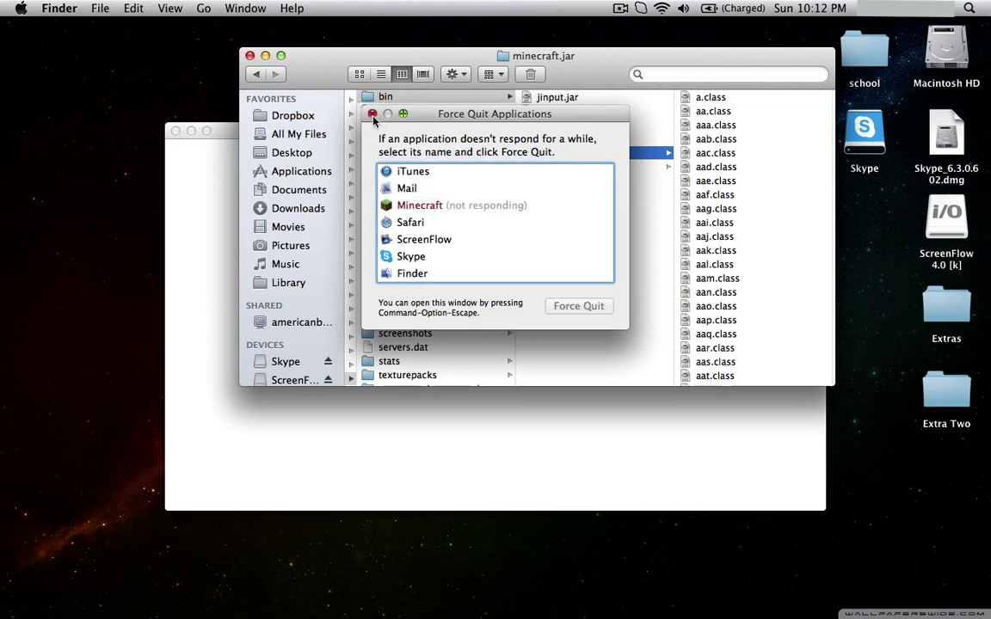
- Force quit the unresponsive Minecraft again and close the Force Quit Applications window
click(469, 207)
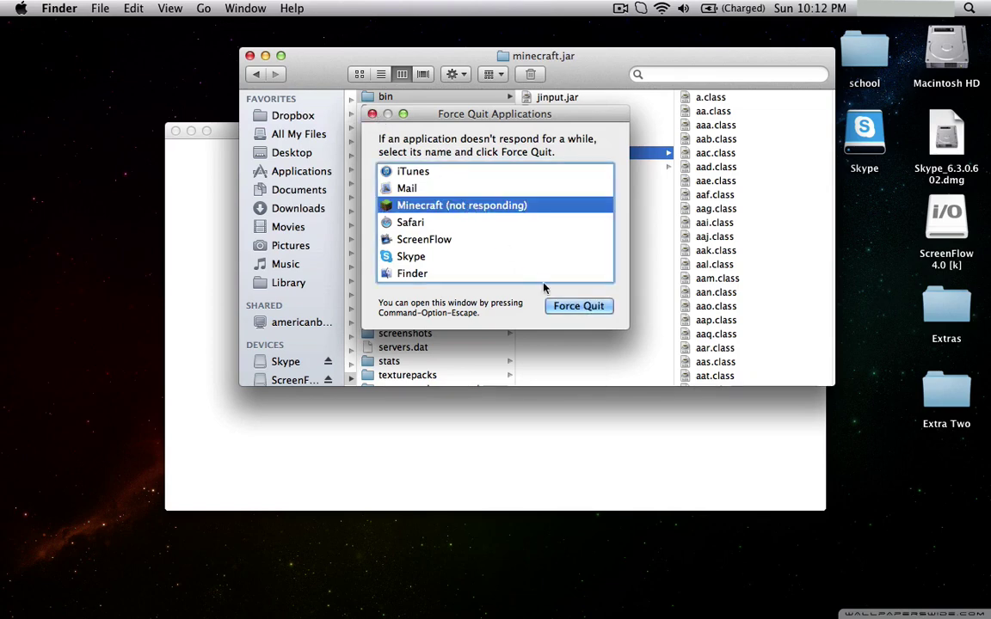
click(565, 308)
click(582, 197)
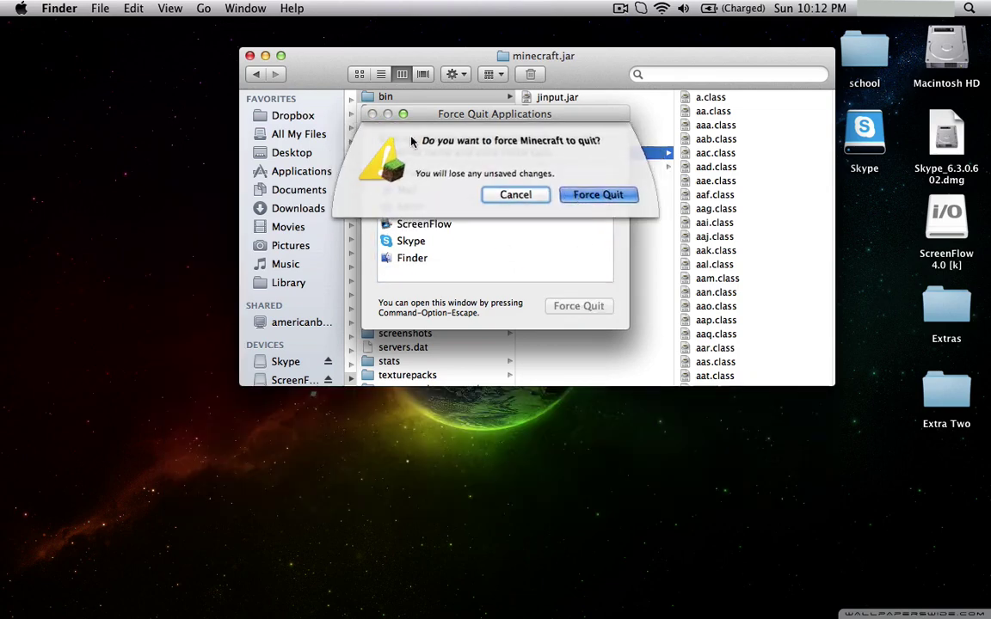
click(371, 113)
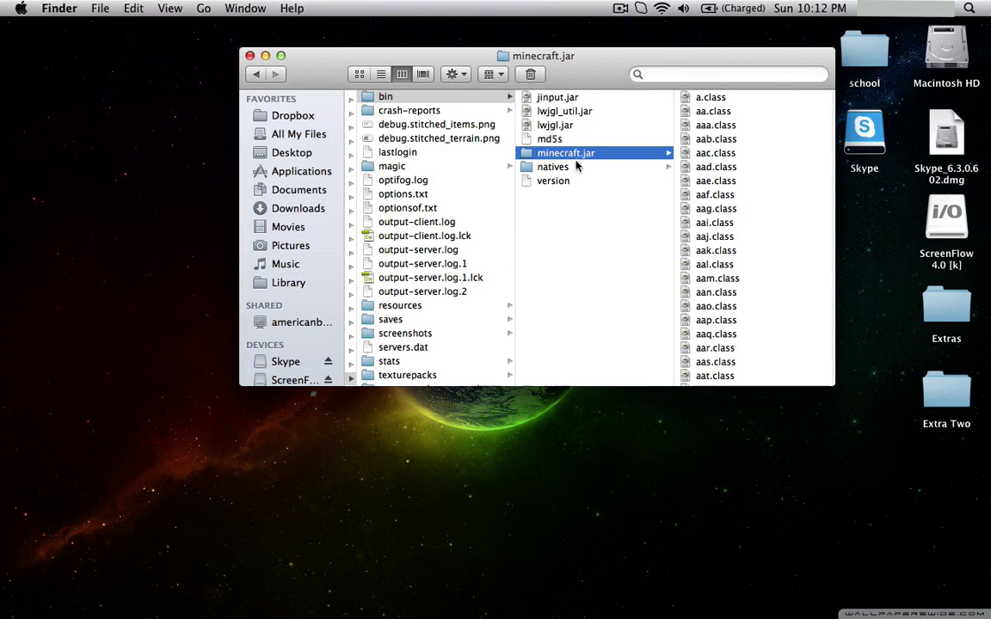
- Empty the Trash again and confirm permanently erasing its items
drag(578, 155, 755, 503)
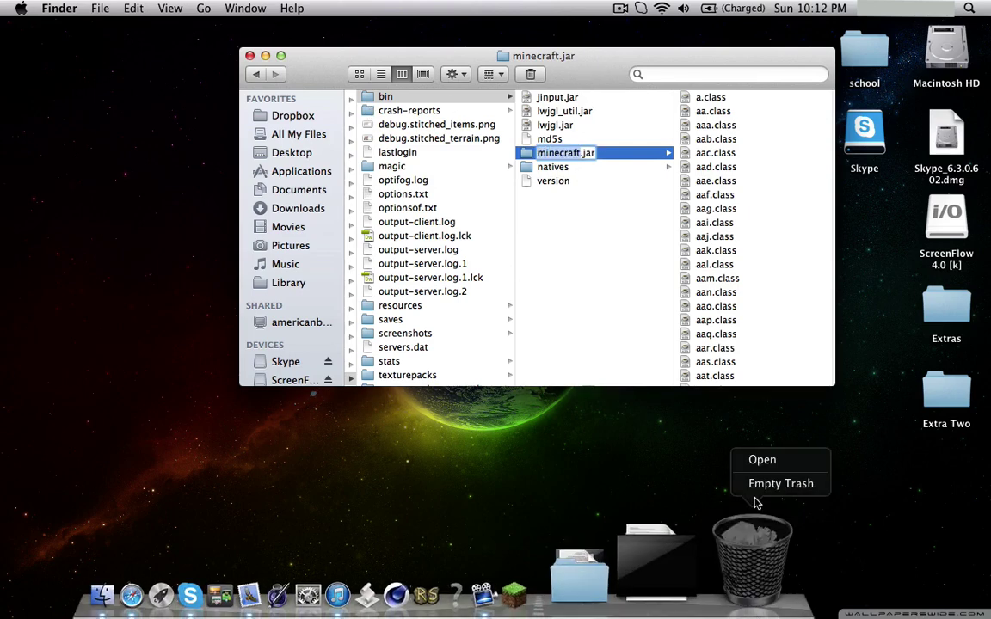
click(758, 487)
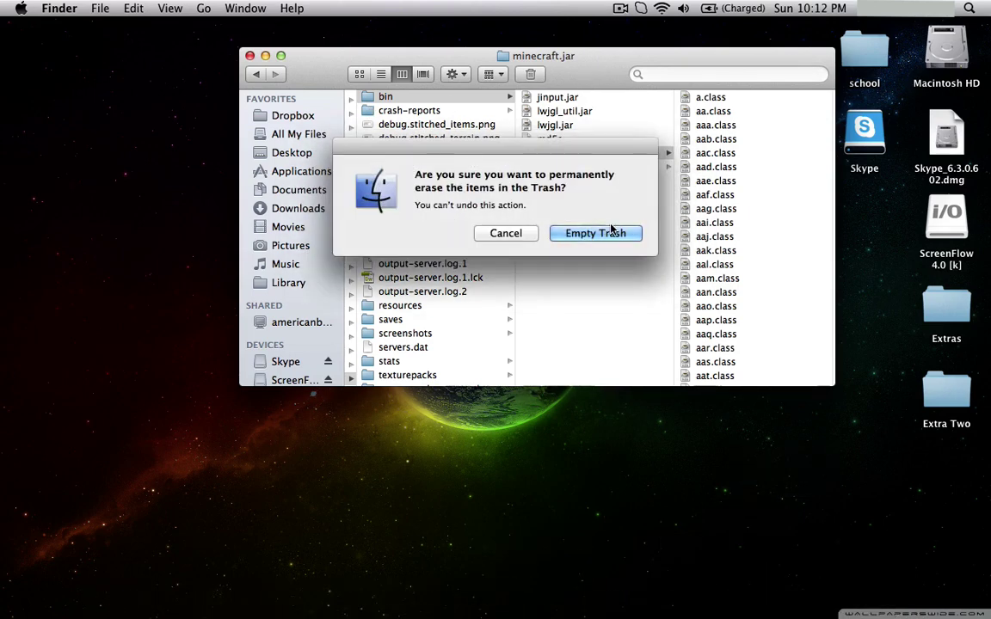
click(613, 232)
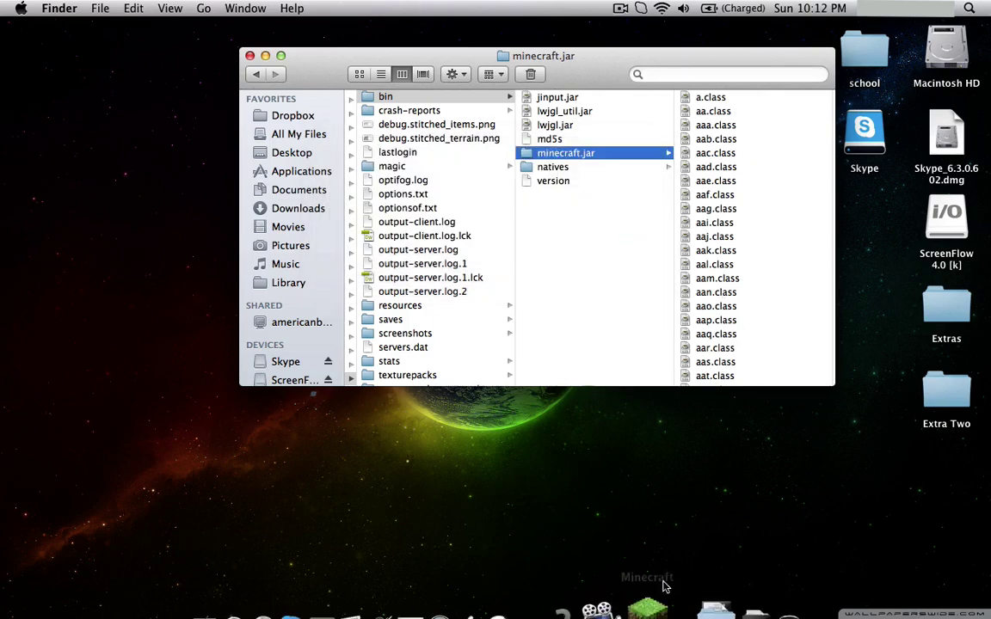
- Find the META-INF folder inside the minecraft.jar folder and move it to the Trash
scroll(727, 245, down, 20)
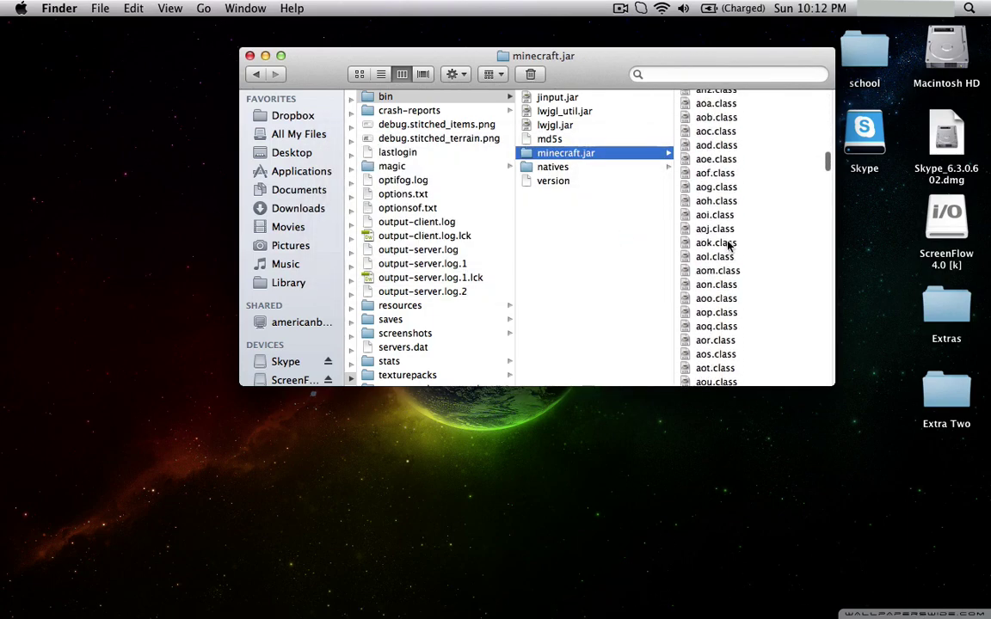
scroll(727, 245, down, 20)
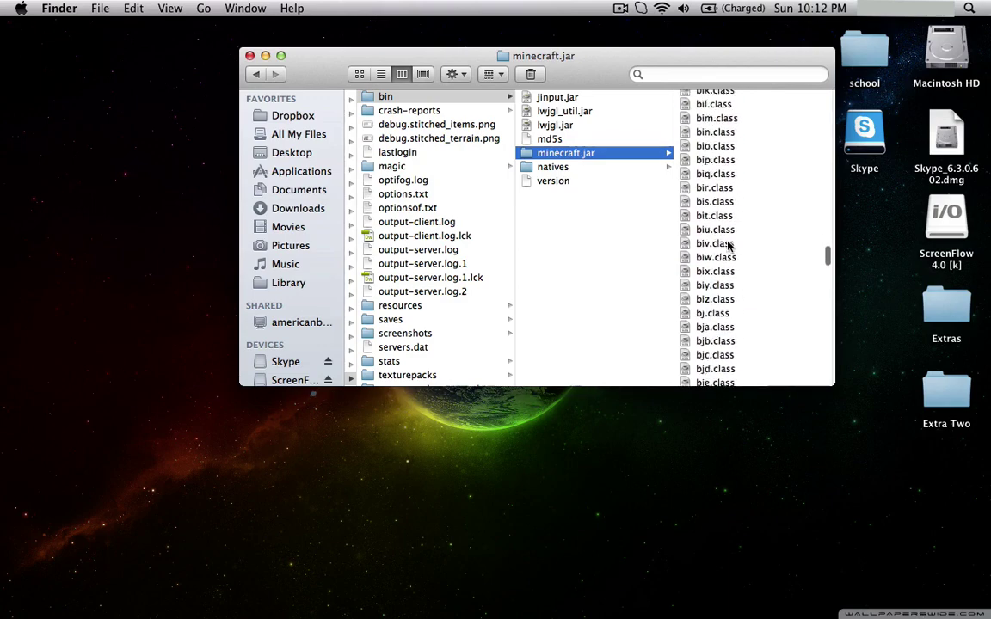
scroll(727, 245, down, 20)
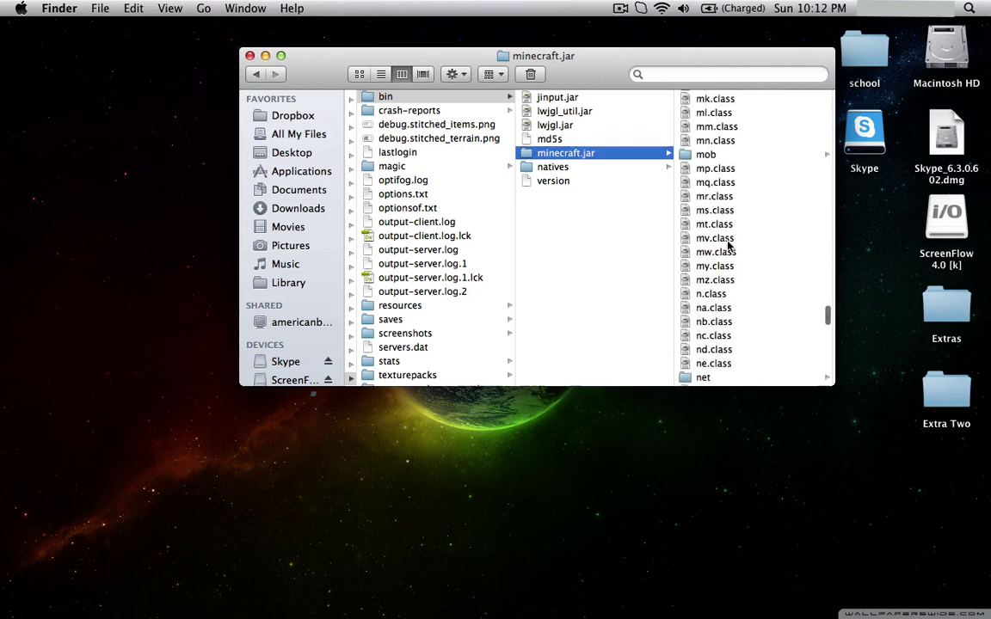
scroll(727, 245, up, 5)
click(708, 126)
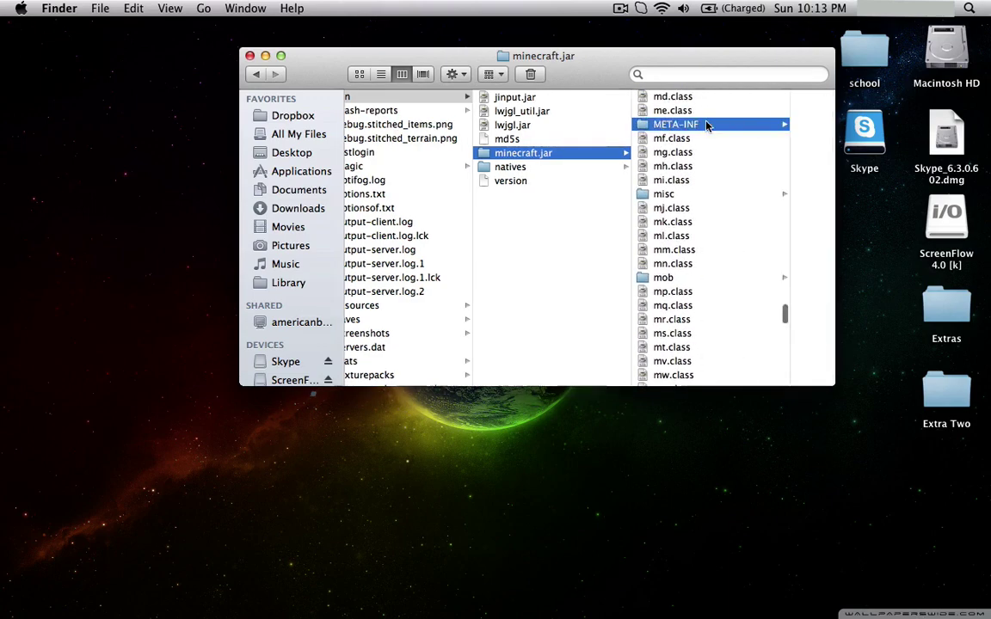
right_click(712, 126)
click(627, 126)
right_click(629, 129)
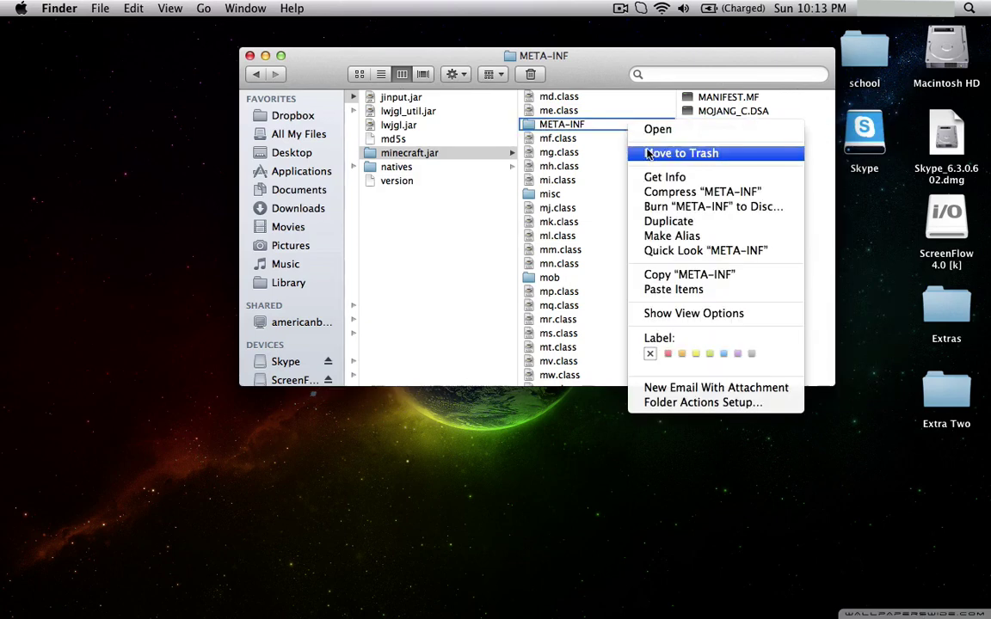
click(680, 154)
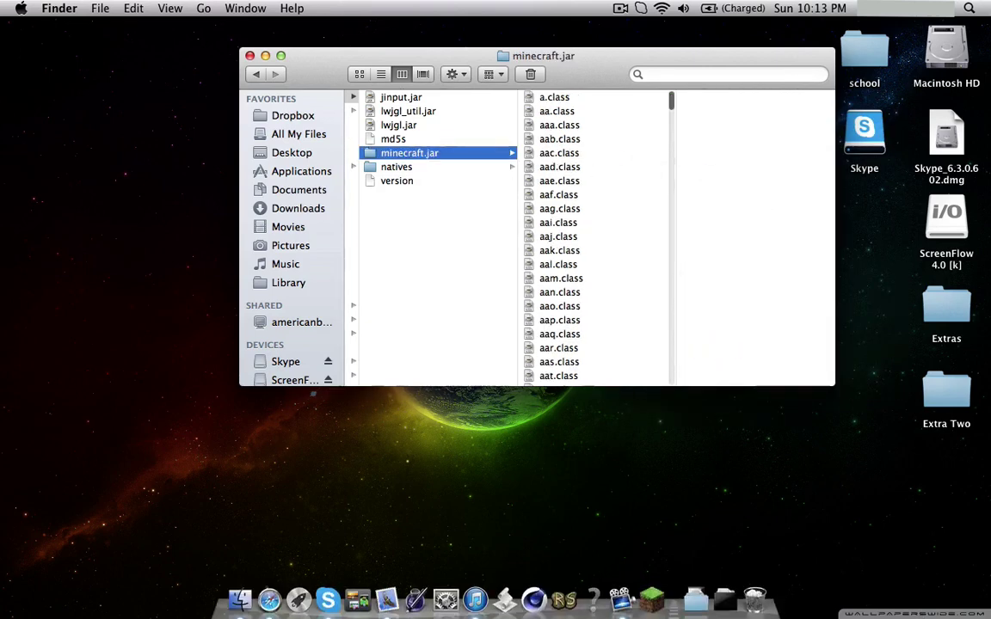
- Permanently erase the deleted META-INF folder by emptying the Trash
right_click(757, 594)
click(763, 496)
right_click(761, 563)
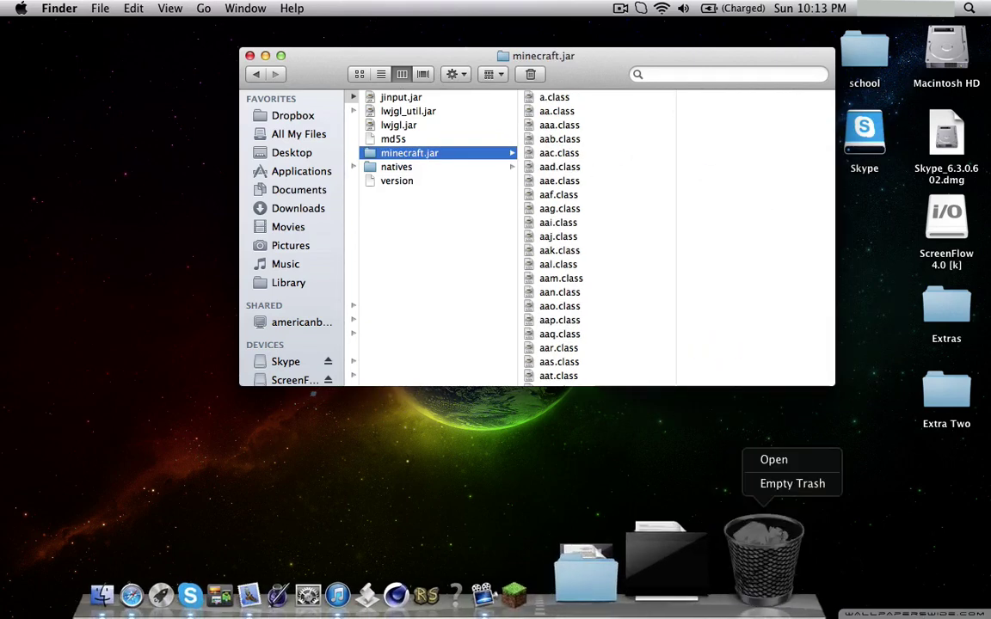
click(760, 487)
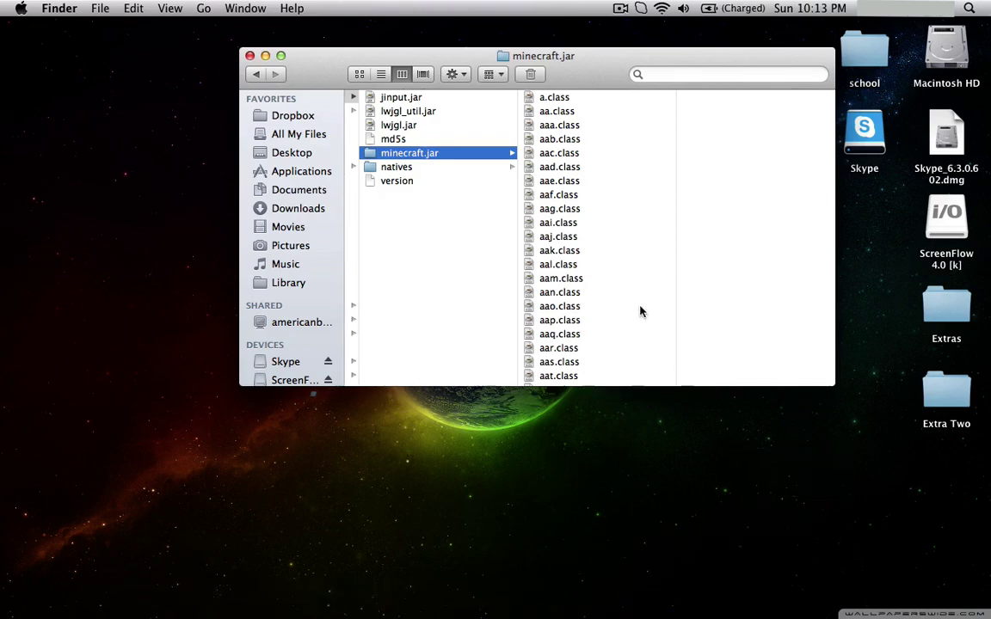
click(586, 230)
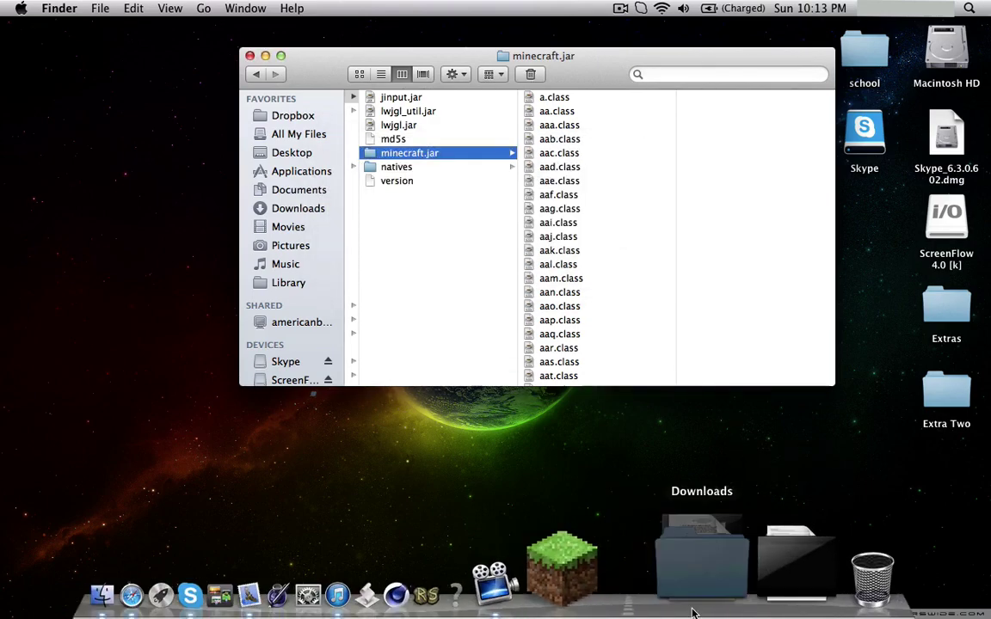
- Open the OptiFine_1-3 folder from Downloads in a new Finder window and look through its class files
click(692, 593)
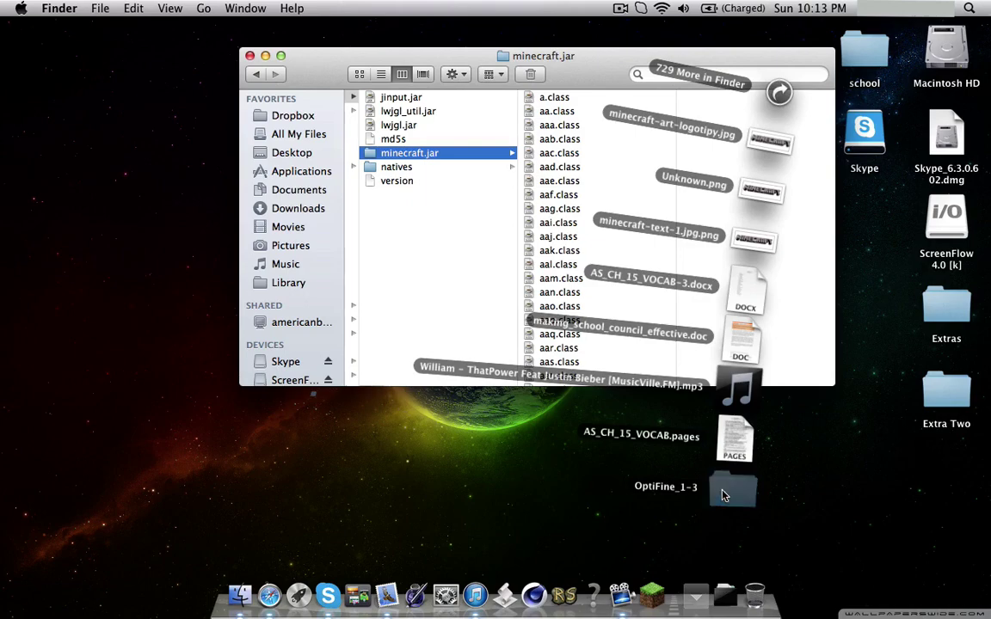
click(675, 505)
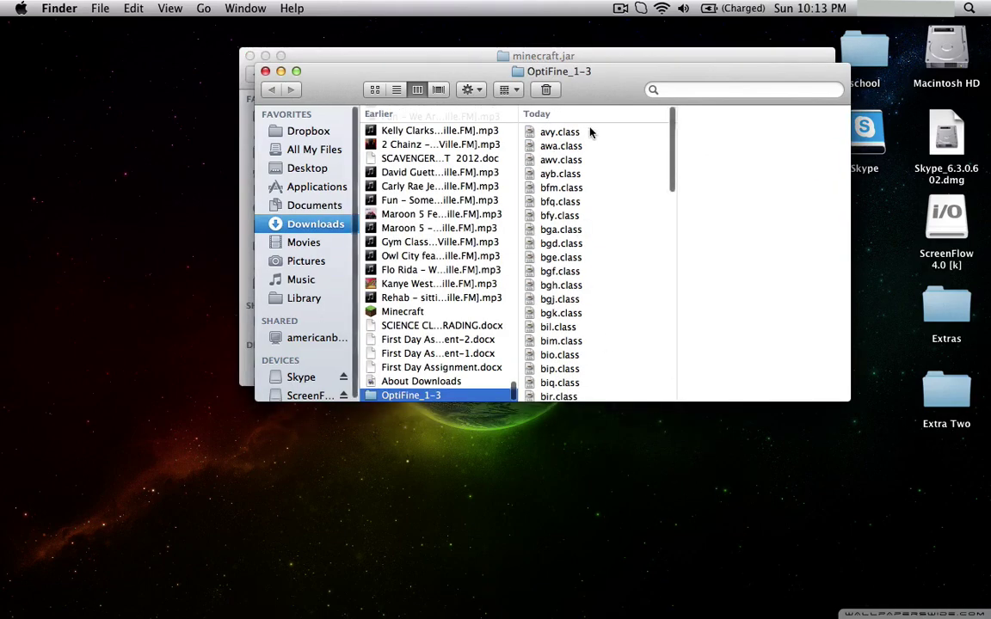
scroll(568, 159, down, 5)
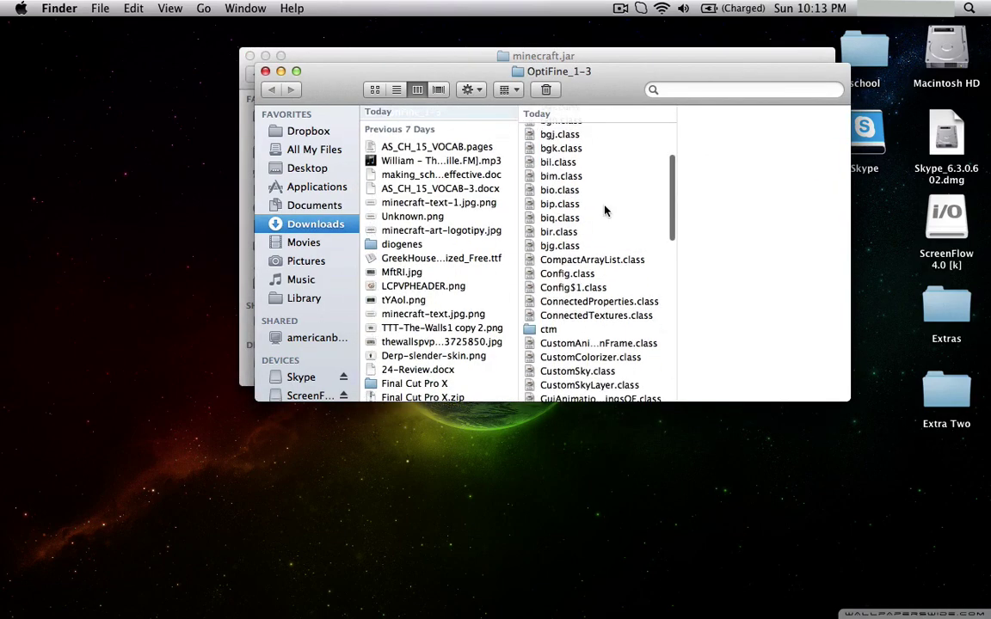
scroll(588, 166, up, 4)
scroll(597, 237, down, 5)
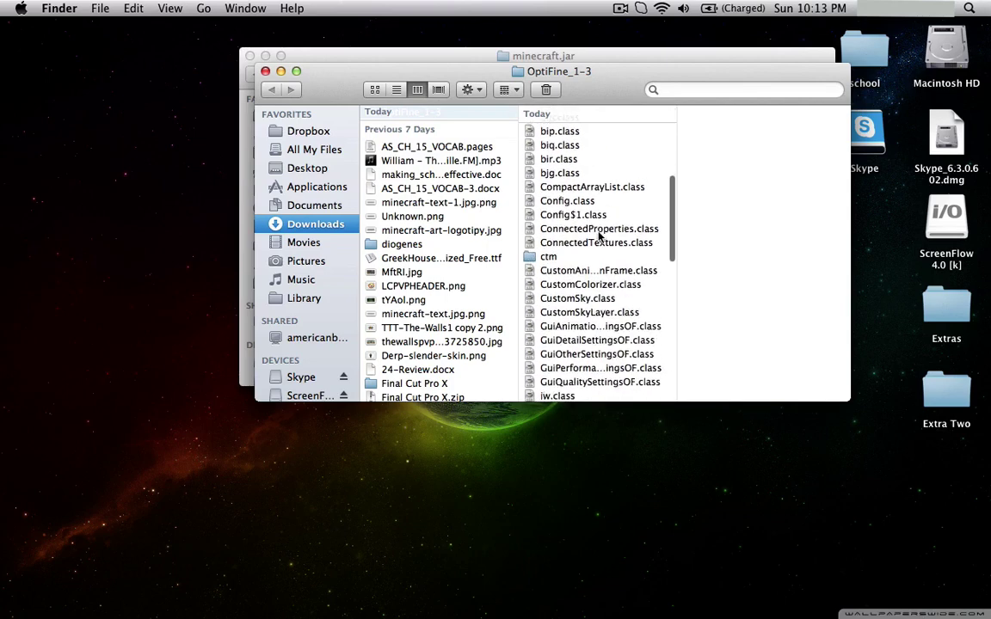
- Copy all files in the OptiFine_1-3 folder and close that folder's window
scroll(602, 194, up, 6)
click(560, 134)
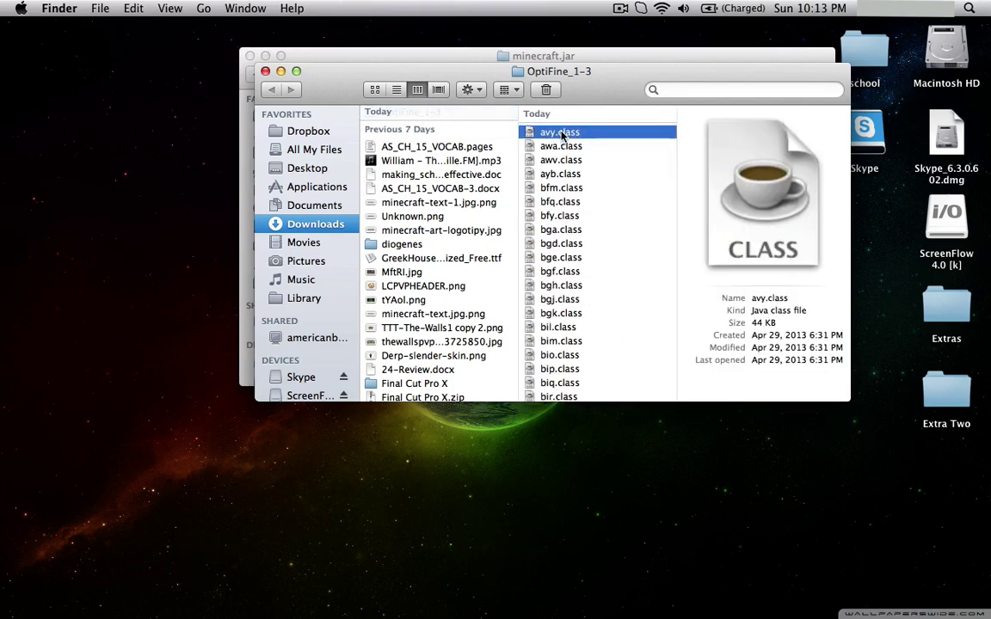
key(super+a)
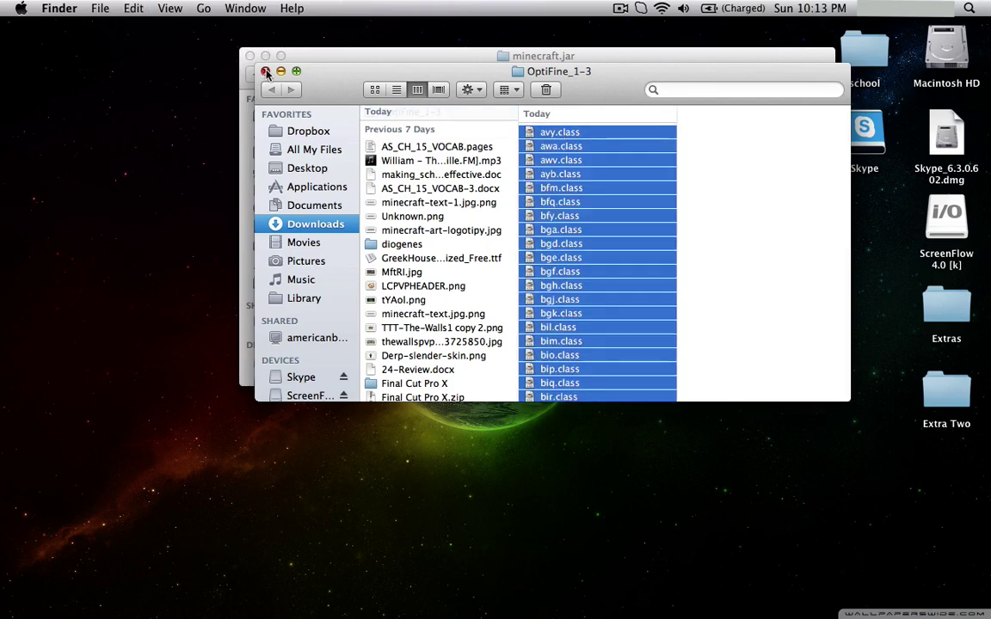
key(super+c)
click(266, 71)
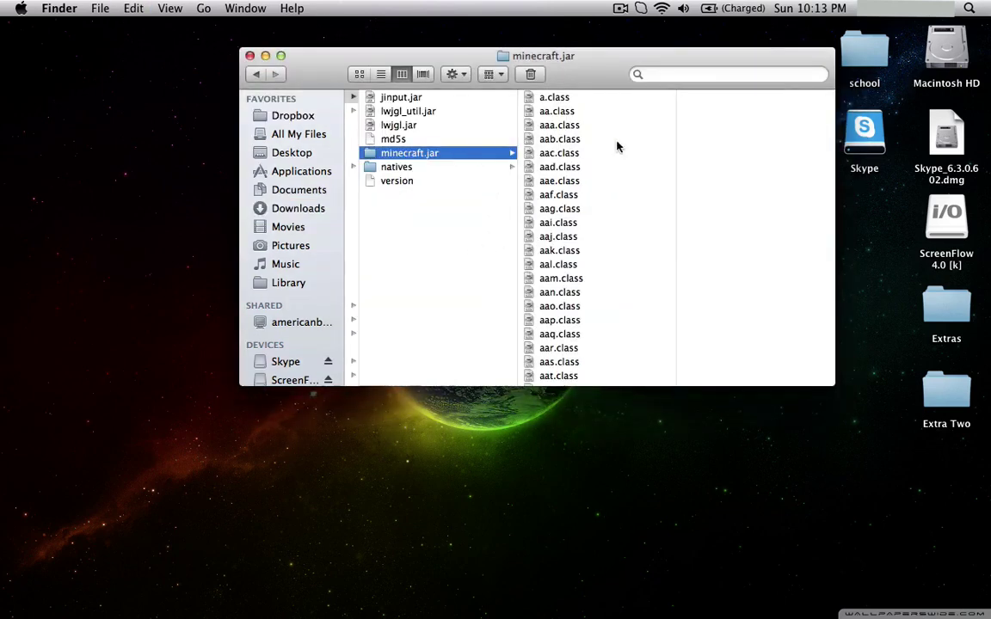
- Move the copied OptiFine files into the minecraft.jar folder, replacing all existing items with the same names, and close the folder window
click(641, 139)
click(598, 100)
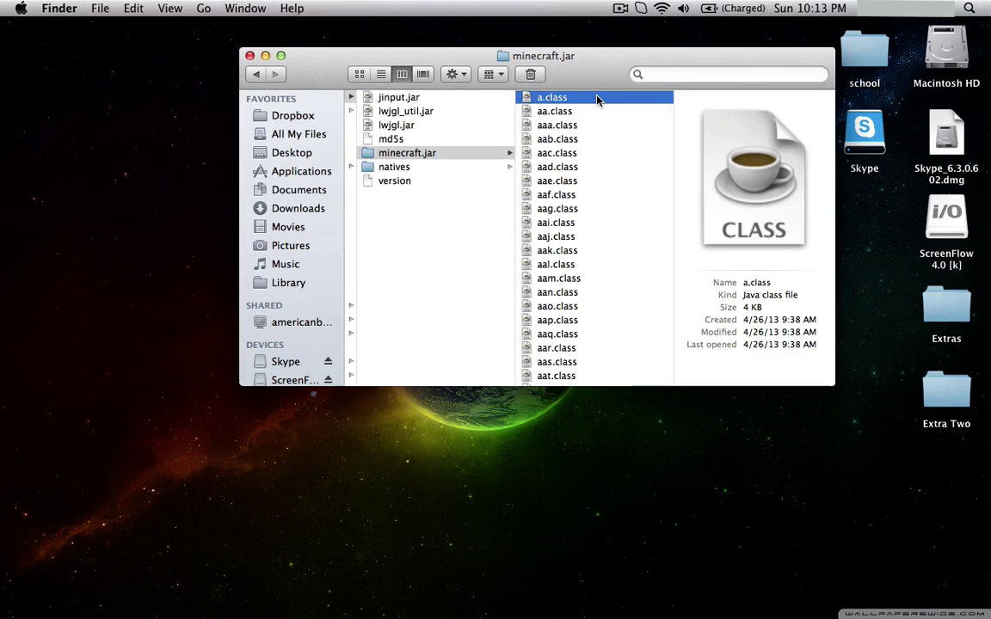
key(super+alt+v)
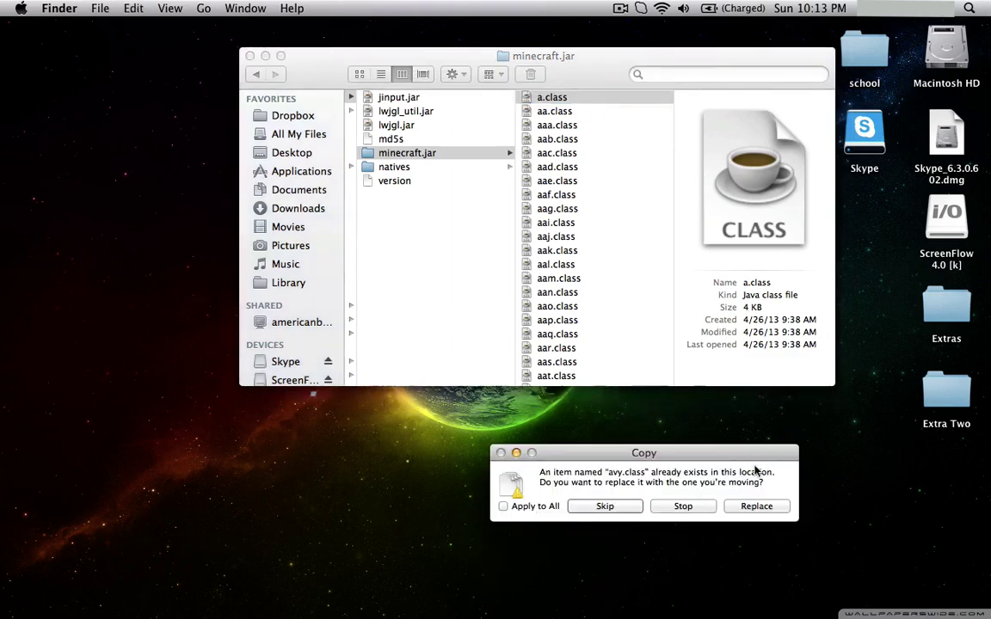
click(501, 507)
click(740, 508)
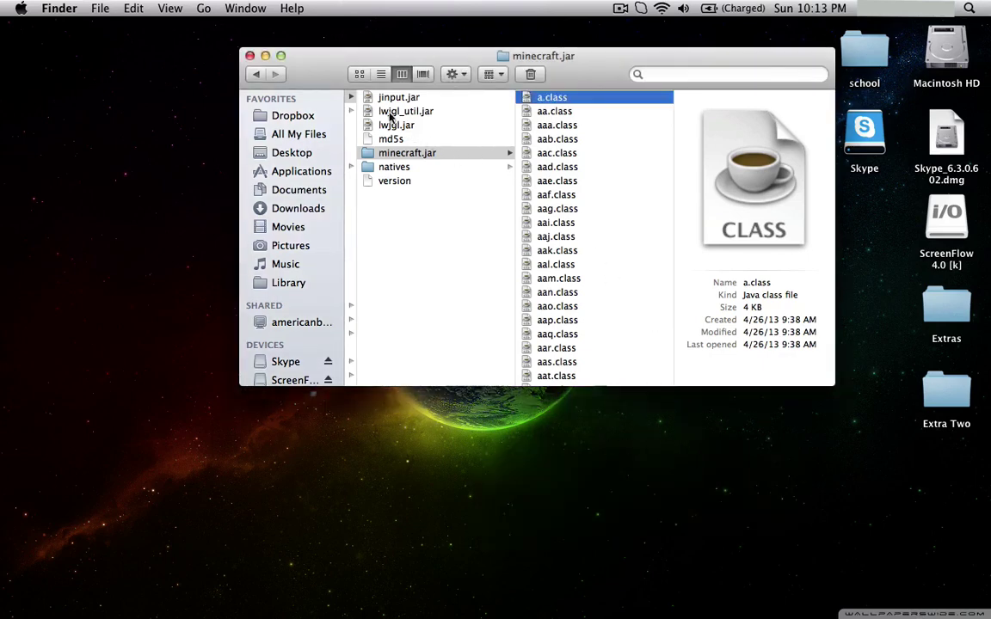
click(249, 56)
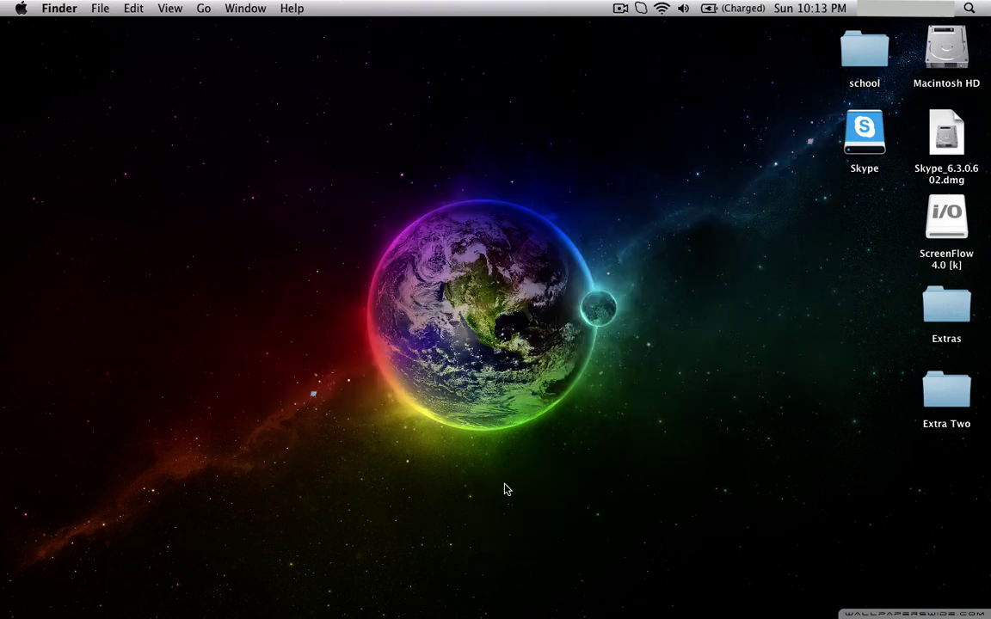
- Launch Minecraft and log in with the remembered account details
mouse_move(516, 613)
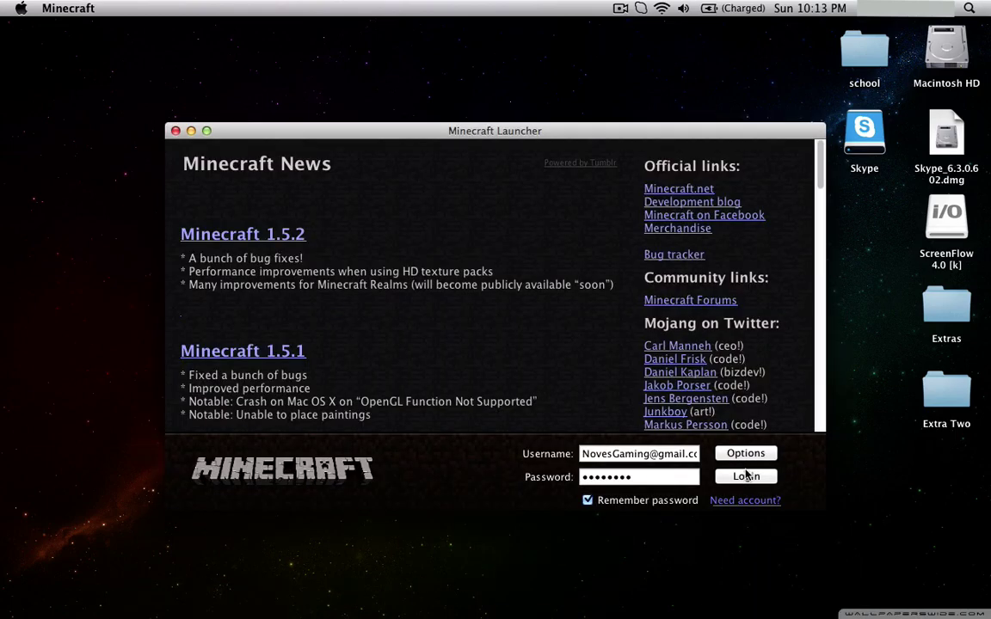
click(727, 478)
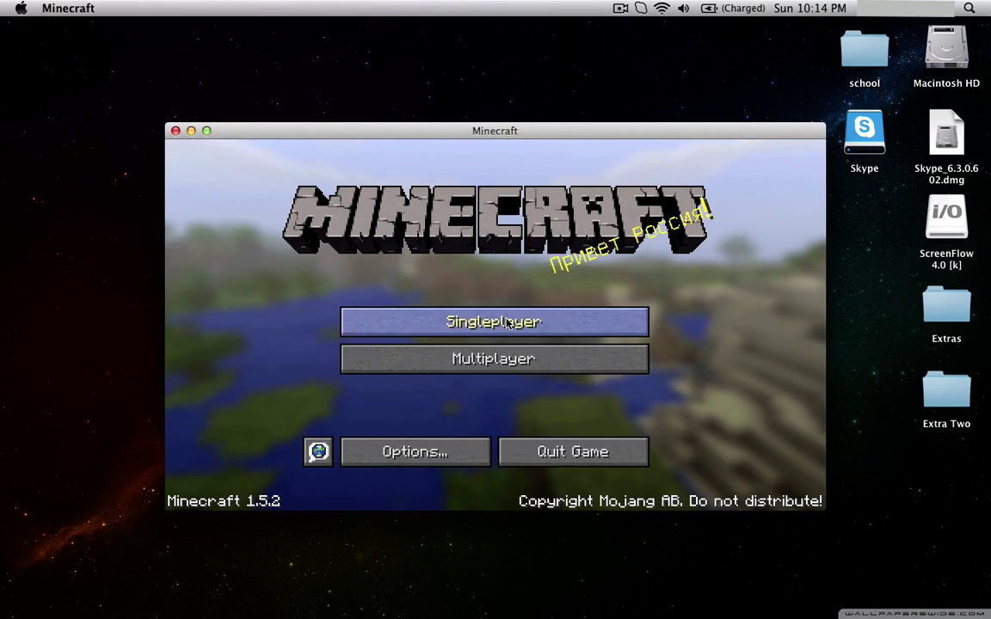
- Load the singleplayer world Let's PLAY!!! and enlarge the game window to fill the screen
click(494, 321)
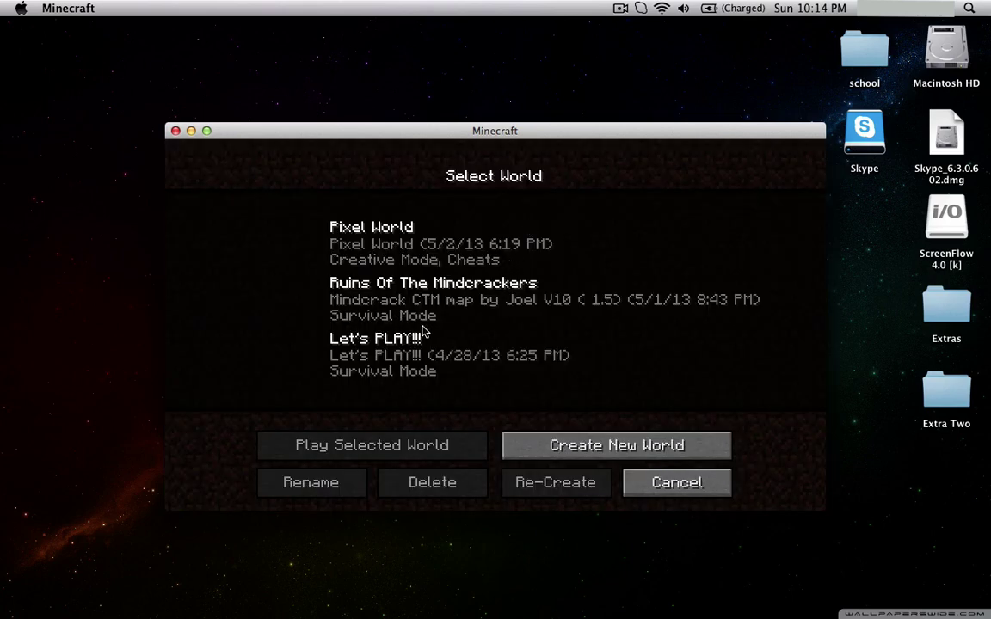
click(420, 355)
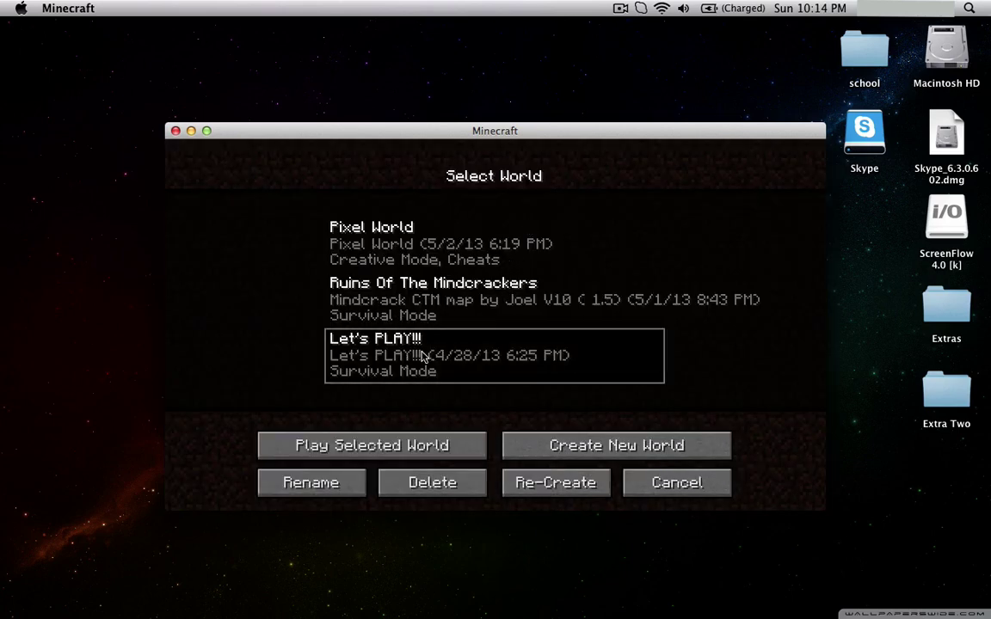
click(418, 355)
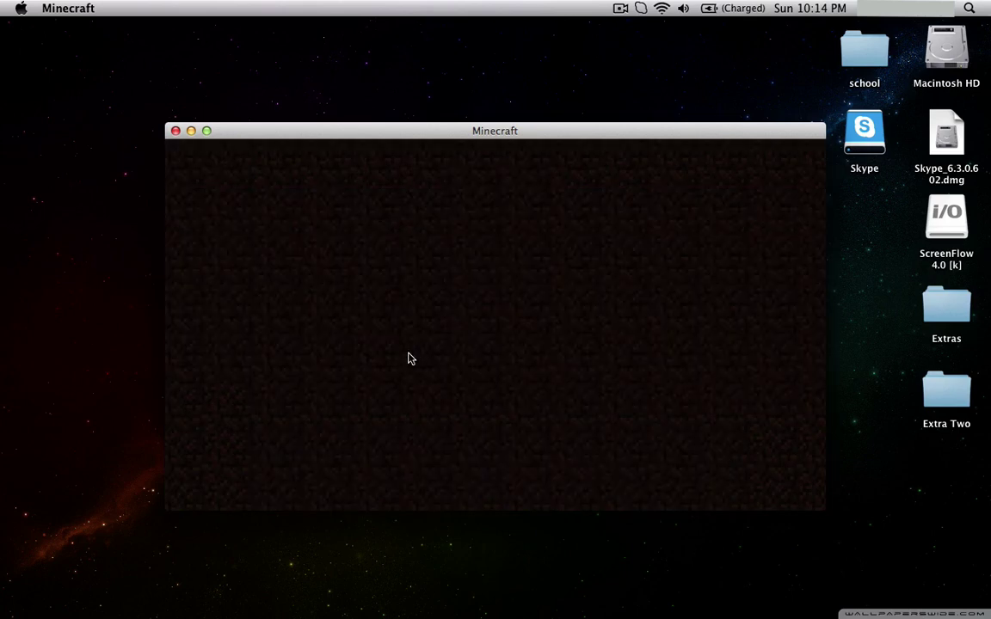
click(206, 131)
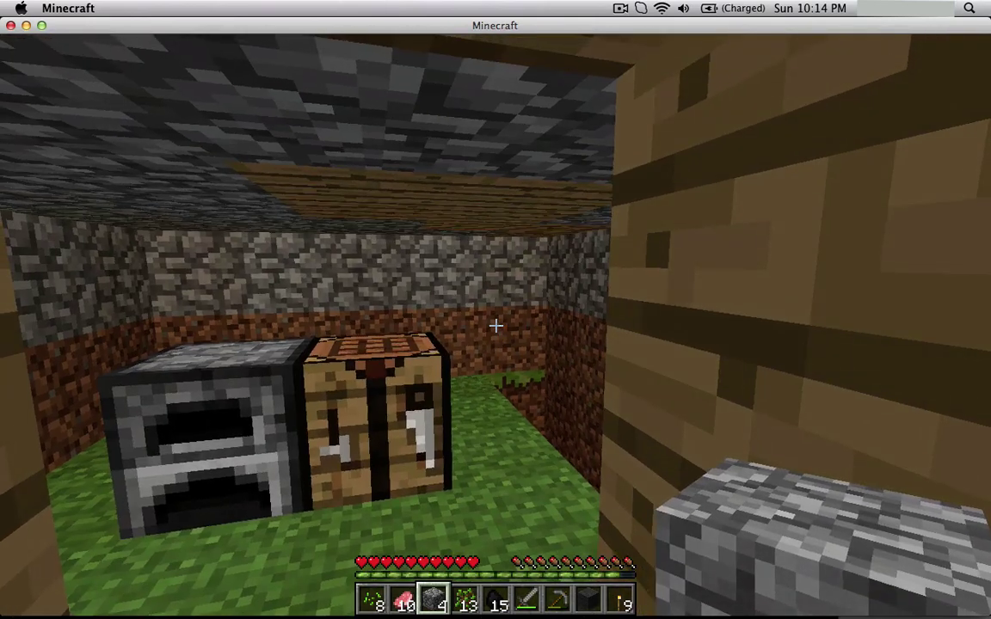
- Examine the in-game Video Settings for the added OptiFine options and return to the game
key(Escape)
click(422, 320)
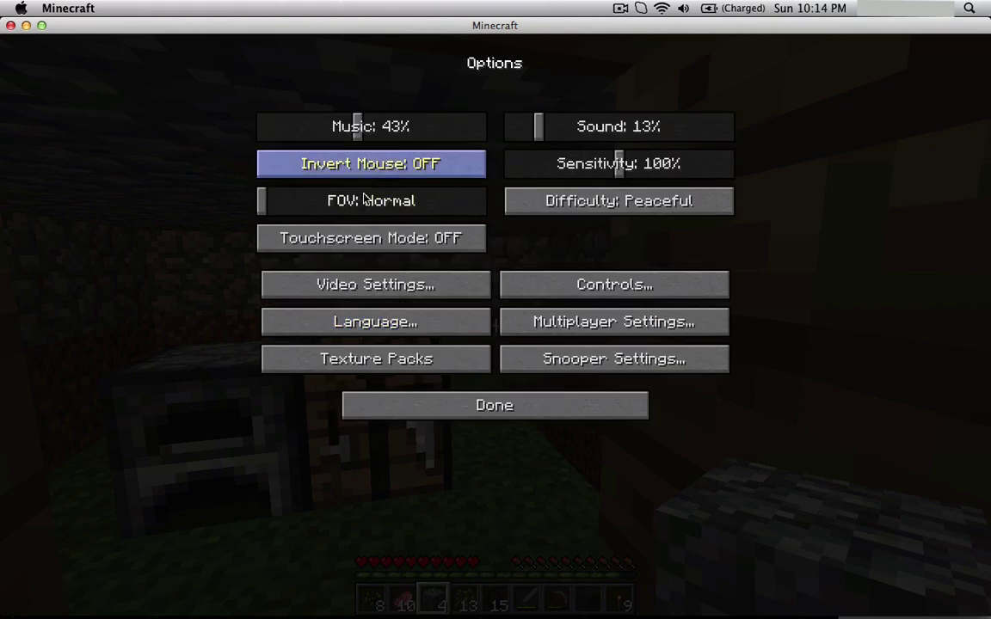
click(421, 285)
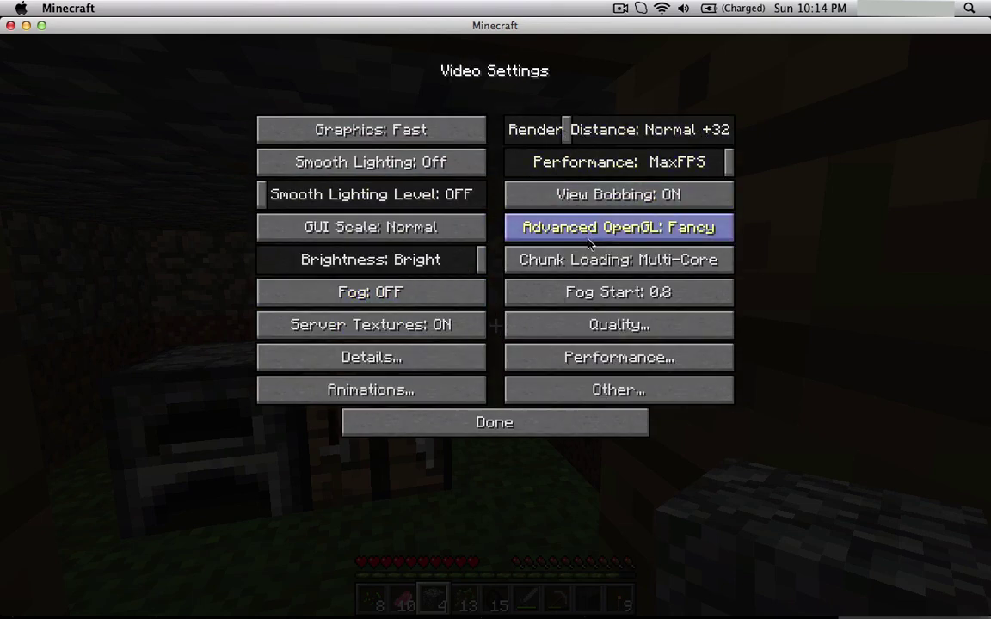
key(Escape)
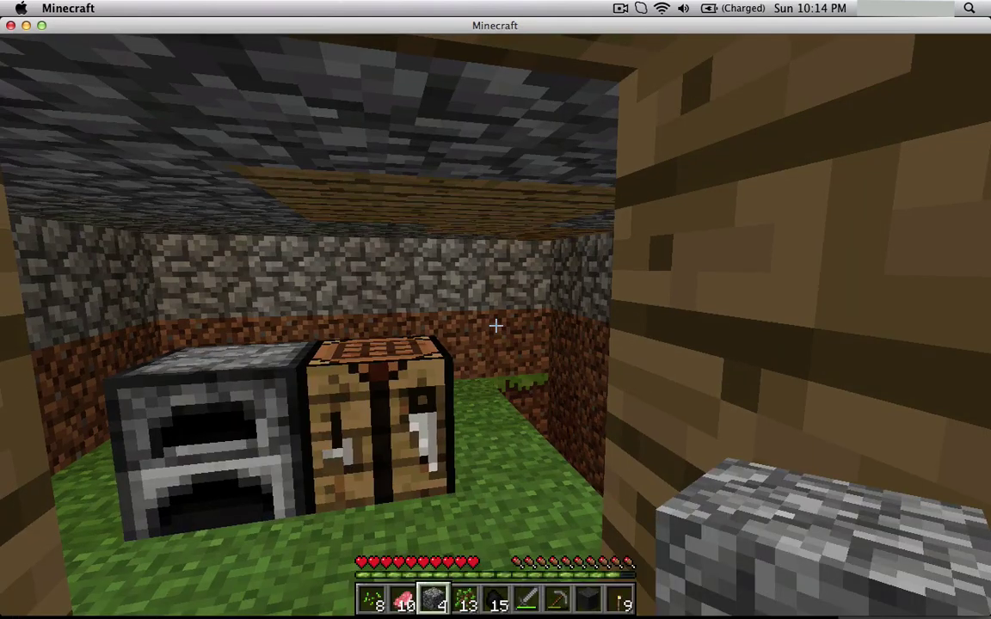
- Display the debug overlay with the profiler chart to check the OptiFine version and frame rate, and pause the game
key(a)
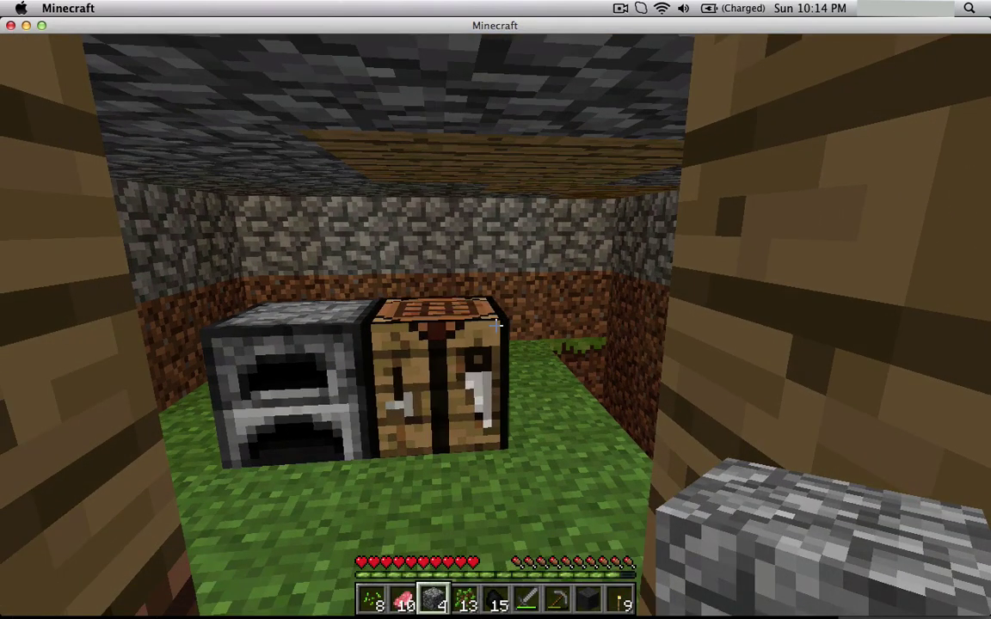
key(shift+F3)
key(Escape)
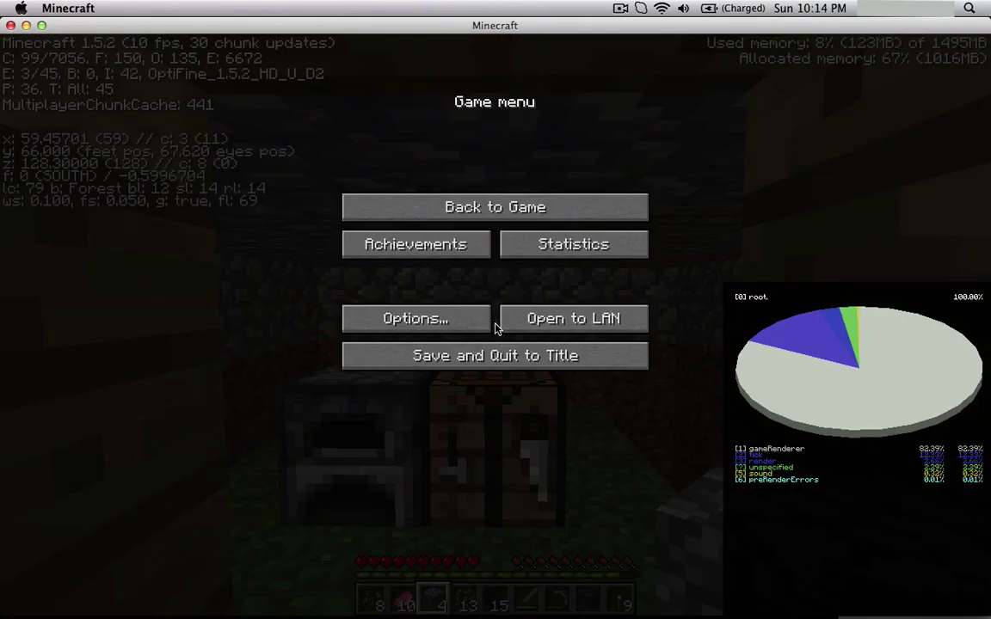